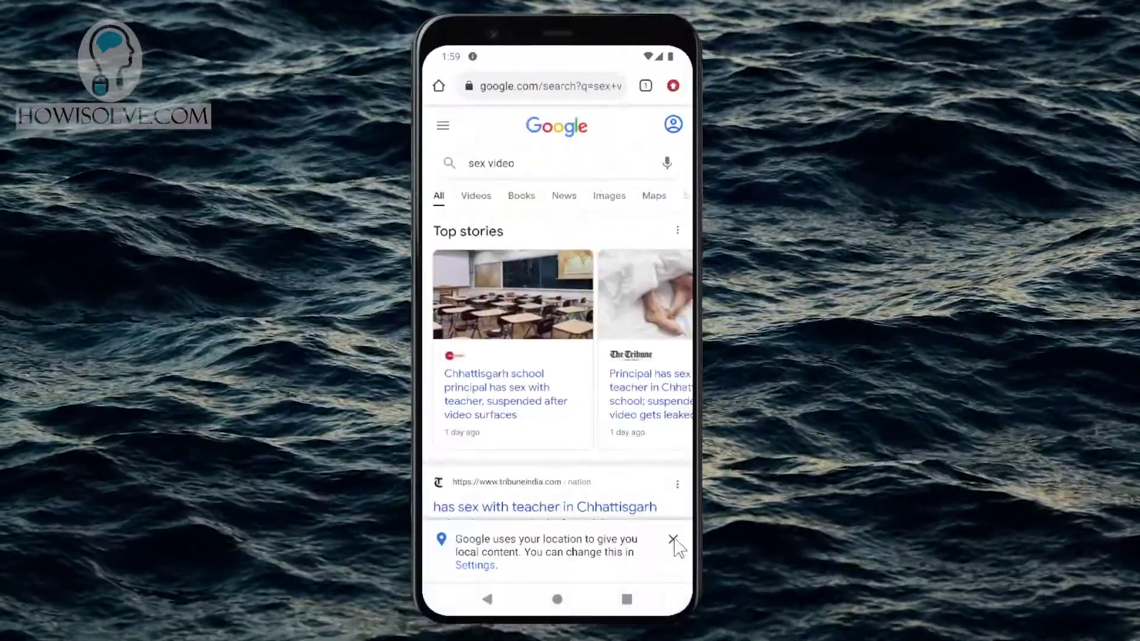
Dismiss the location notice and show the image results for the current Google search
click(673, 541)
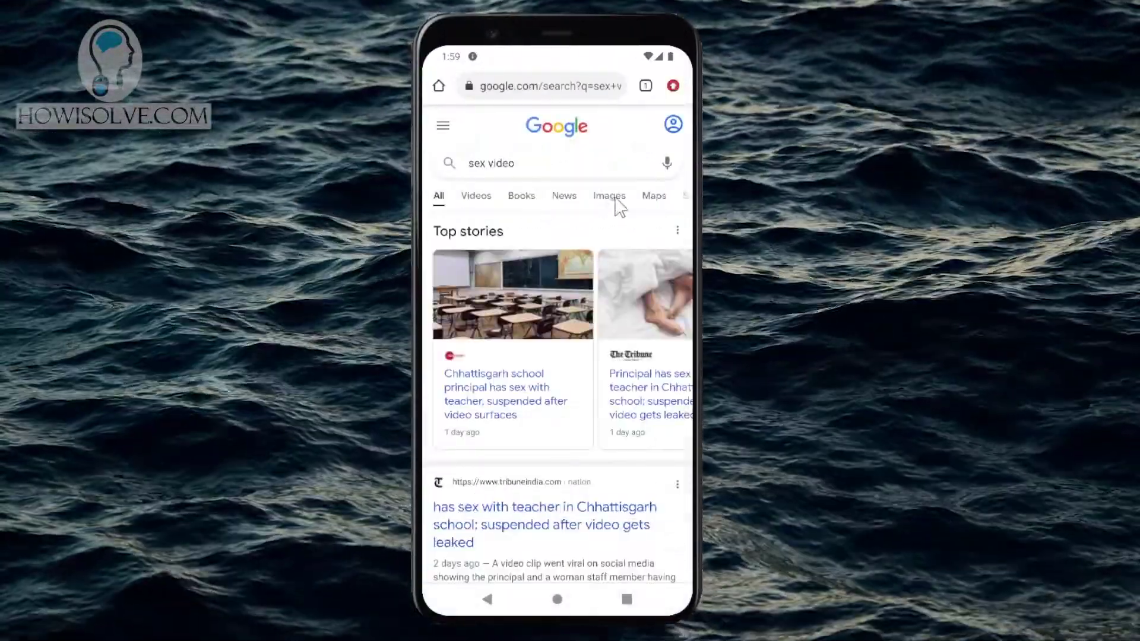
click(610, 197)
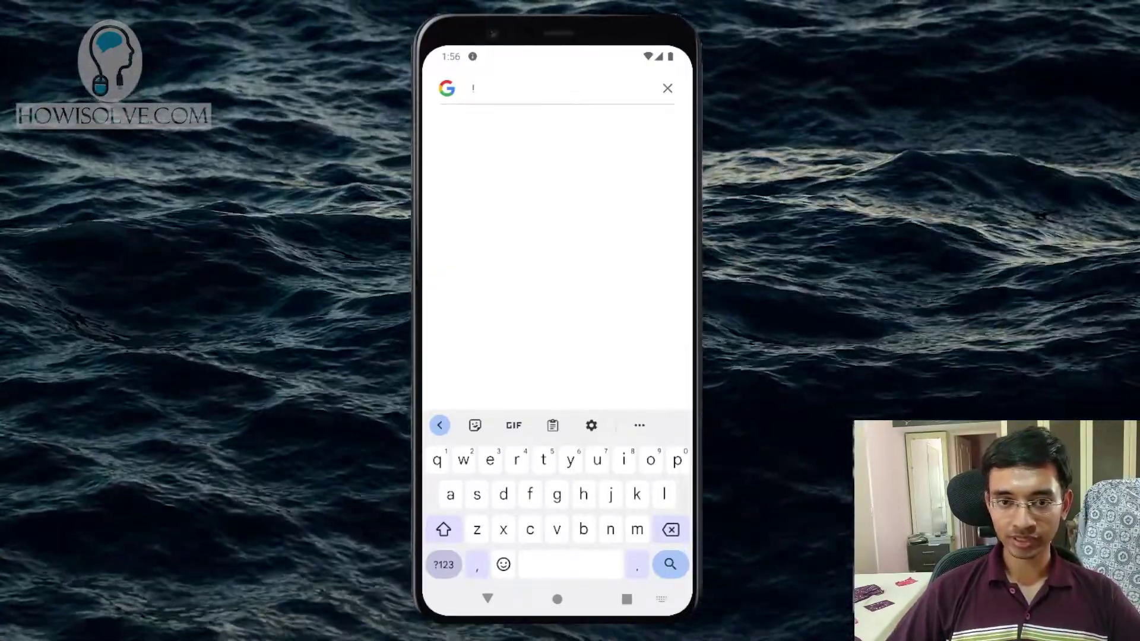
Open the Private DNS mode options in the phone's network and internet settings
click(557, 599)
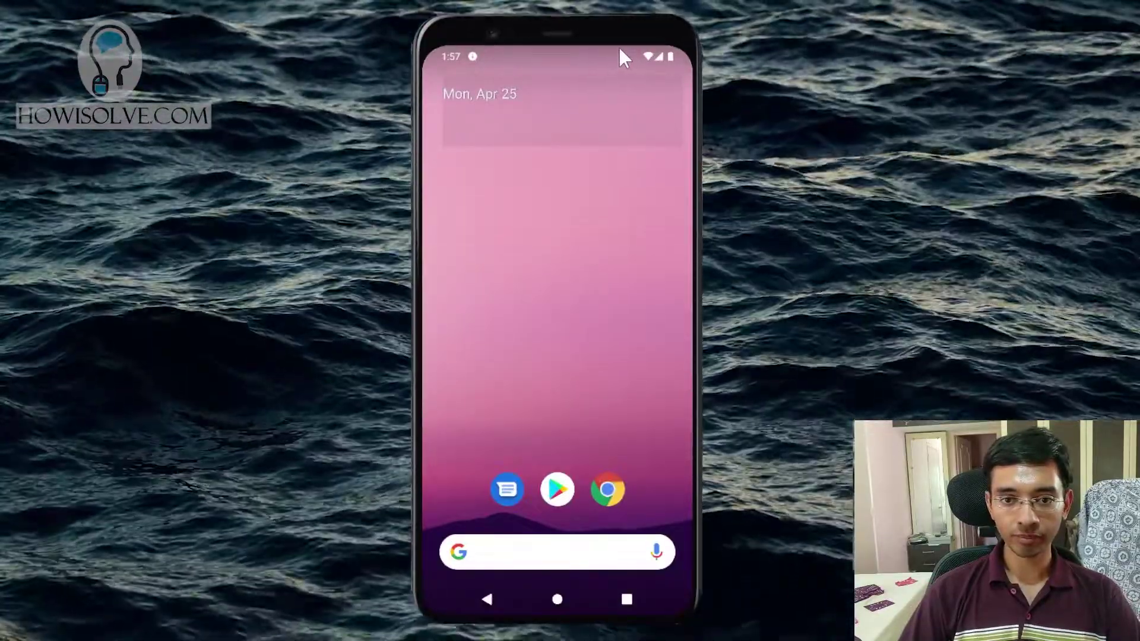
drag(618, 45, 634, 257)
drag(591, 189, 603, 452)
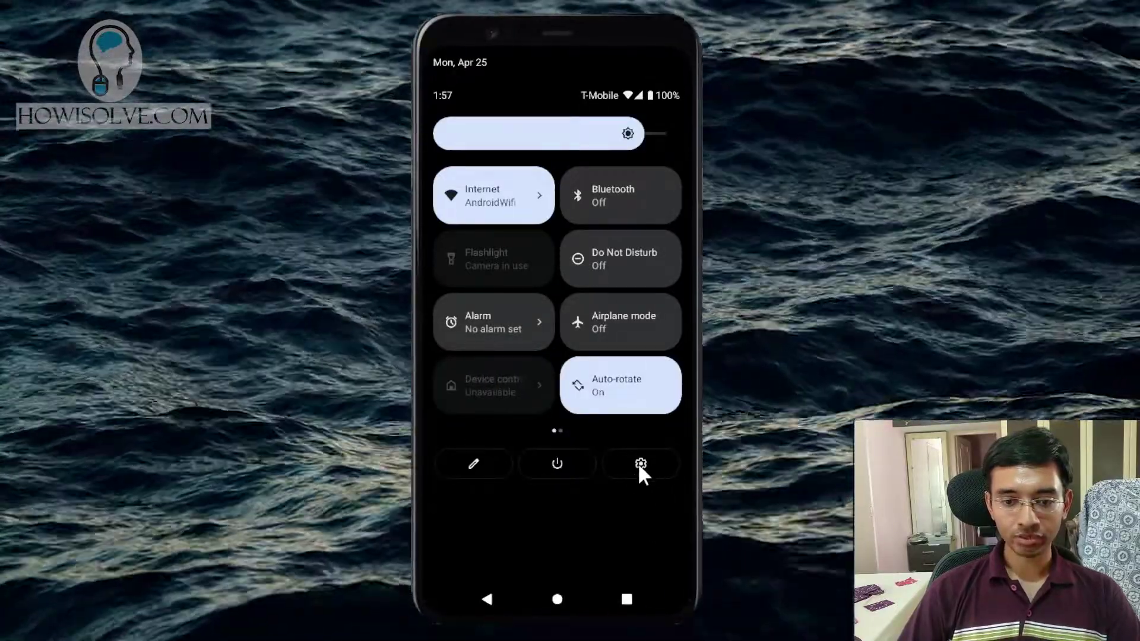
click(639, 464)
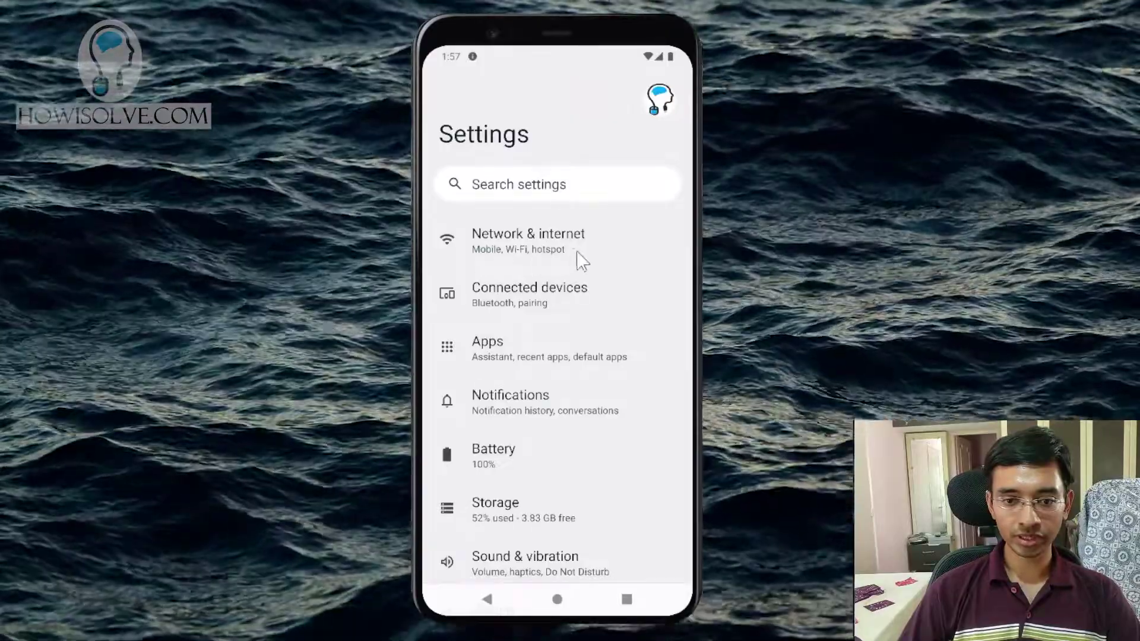
click(540, 255)
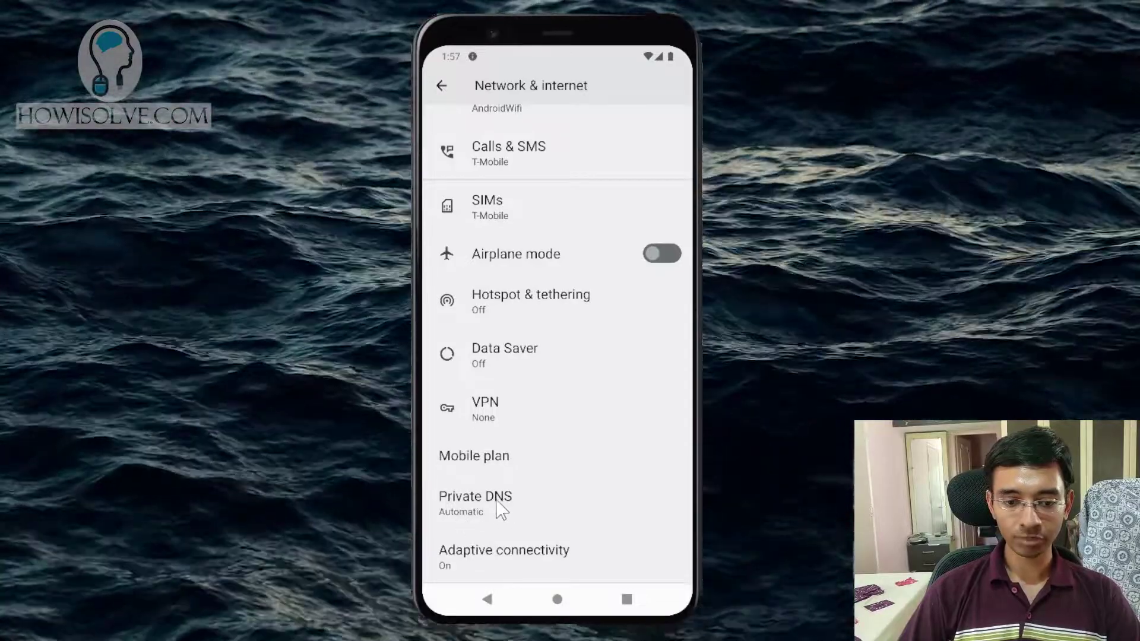
click(498, 504)
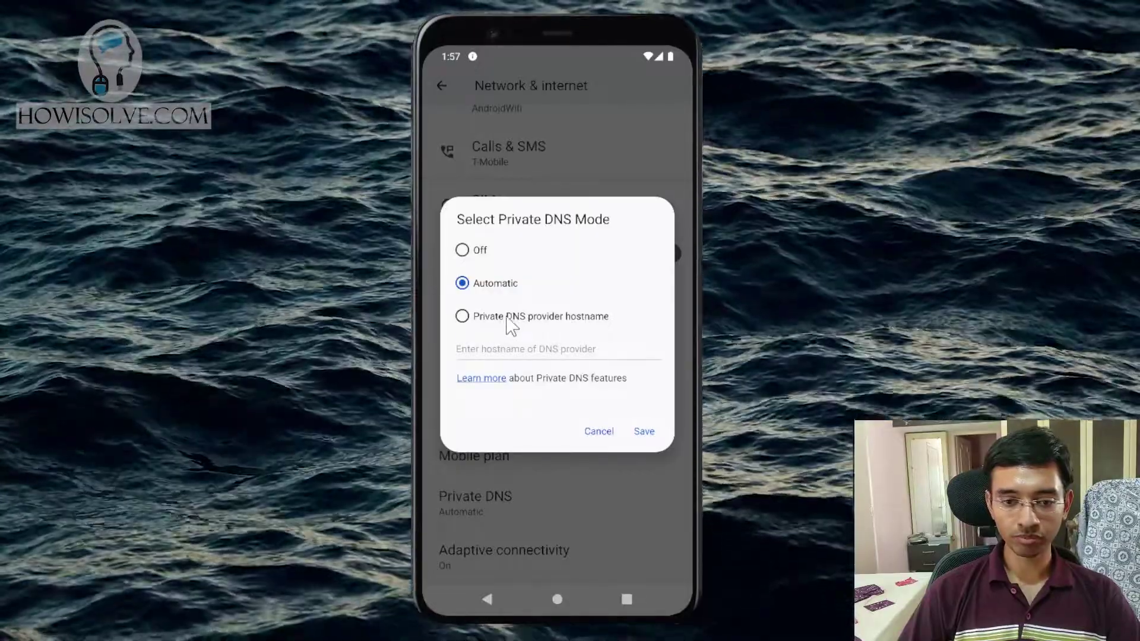
Set the private DNS provider hostname to family.cloudflare-dns.com and save it
click(509, 320)
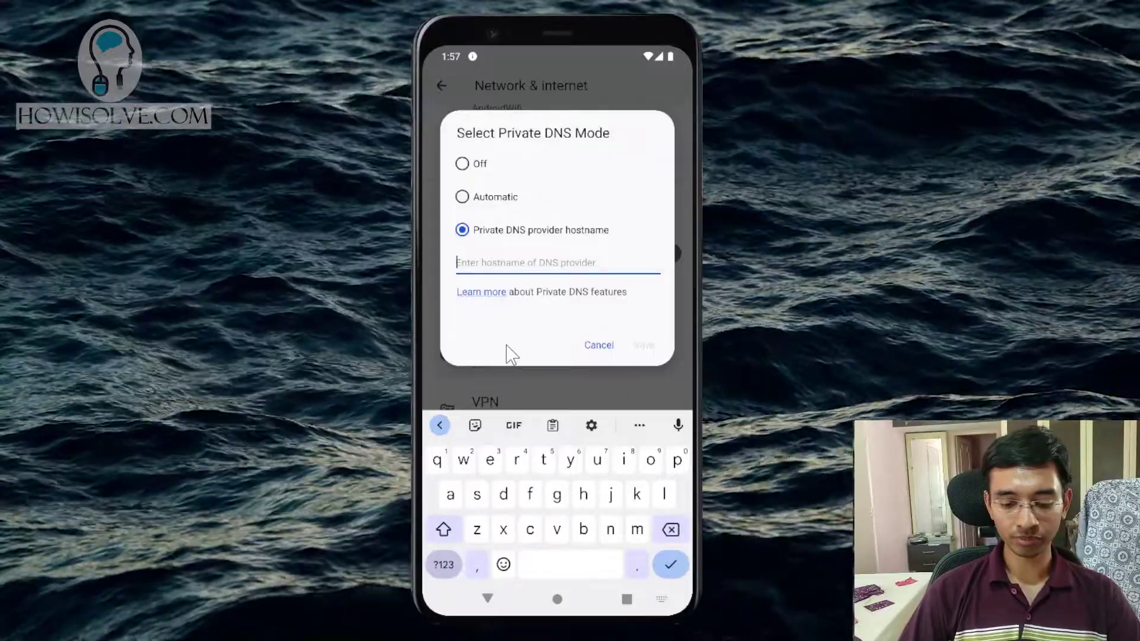
text(fami)
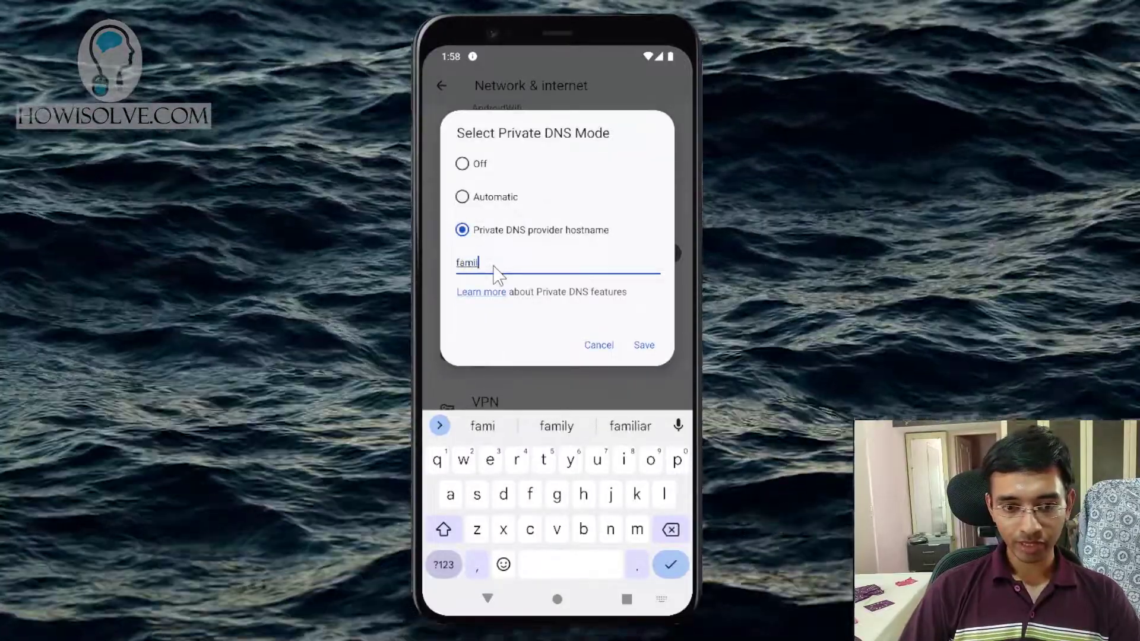
text(ly.clo)
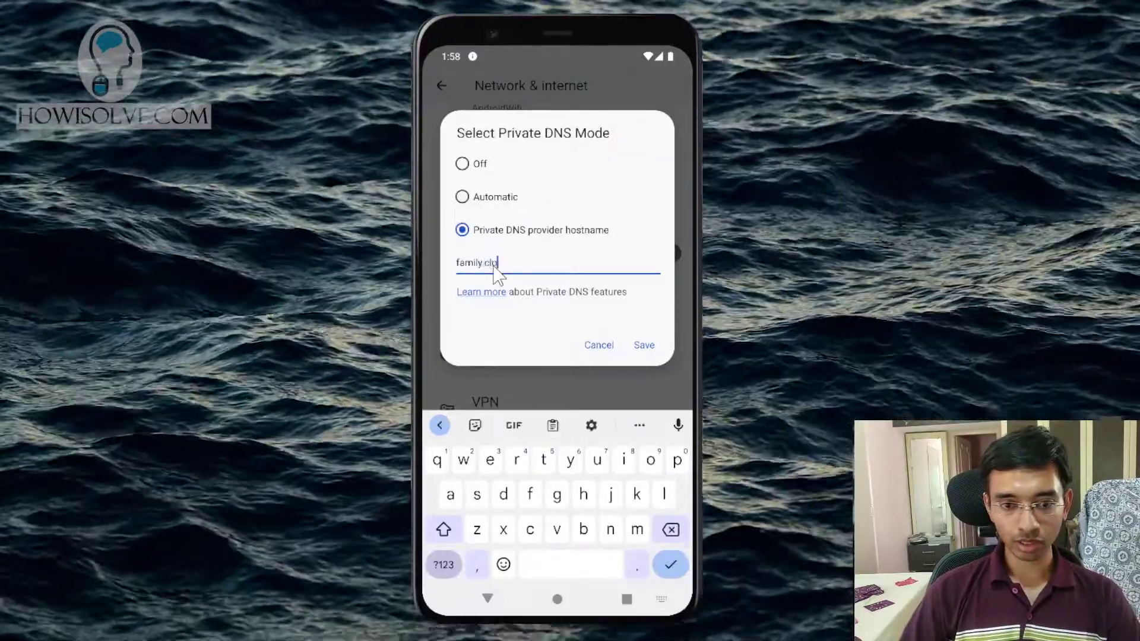
text(udflare)
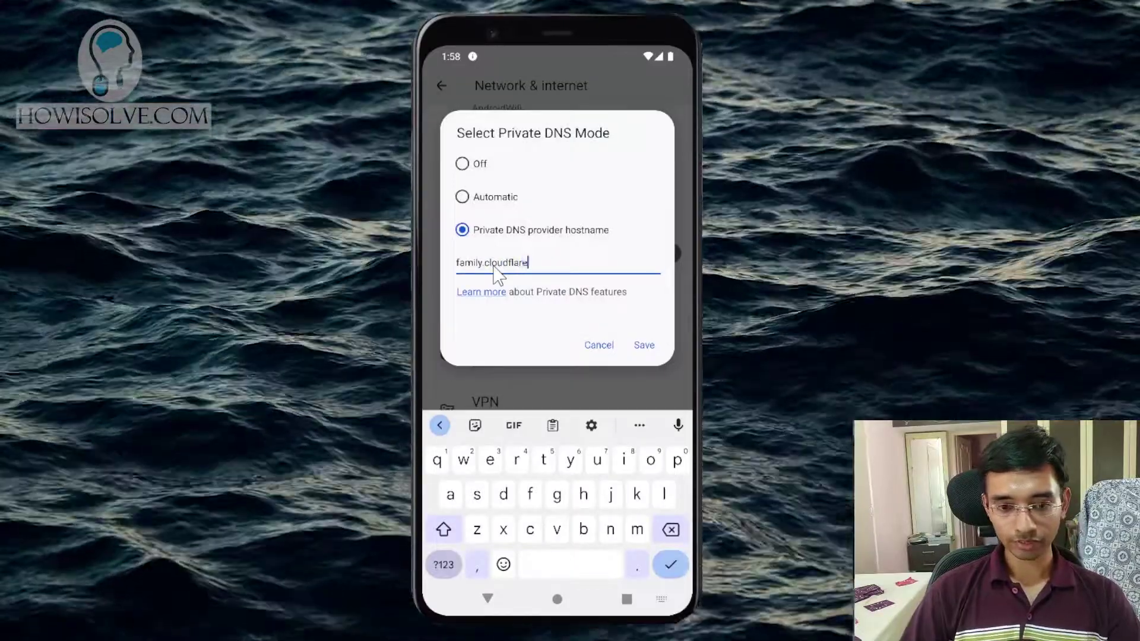
text(-dns.com)
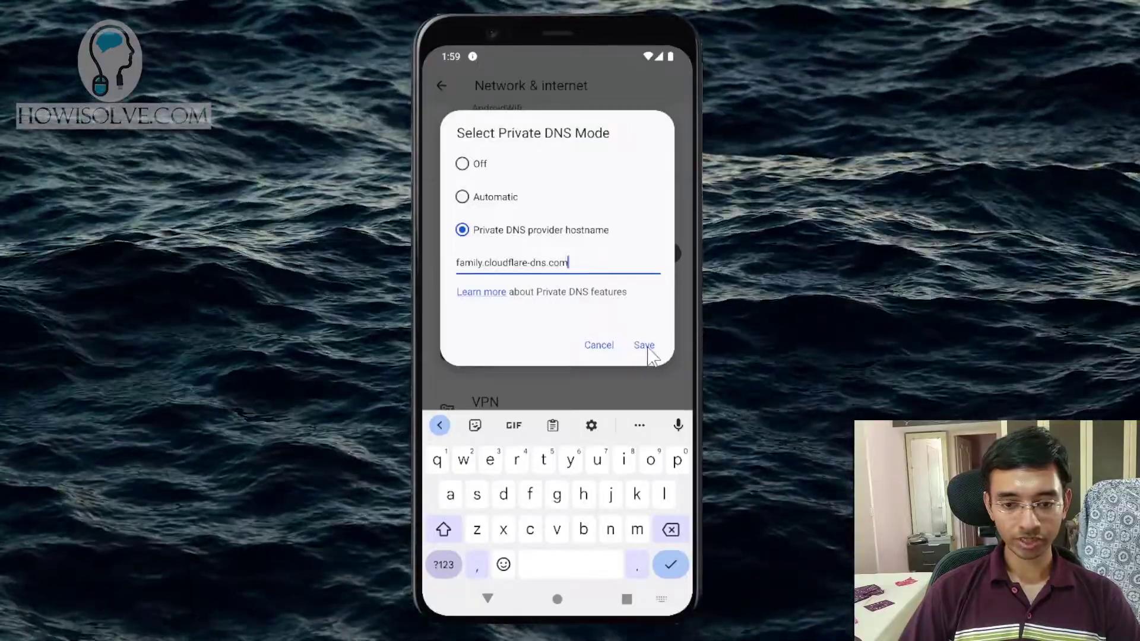
click(647, 347)
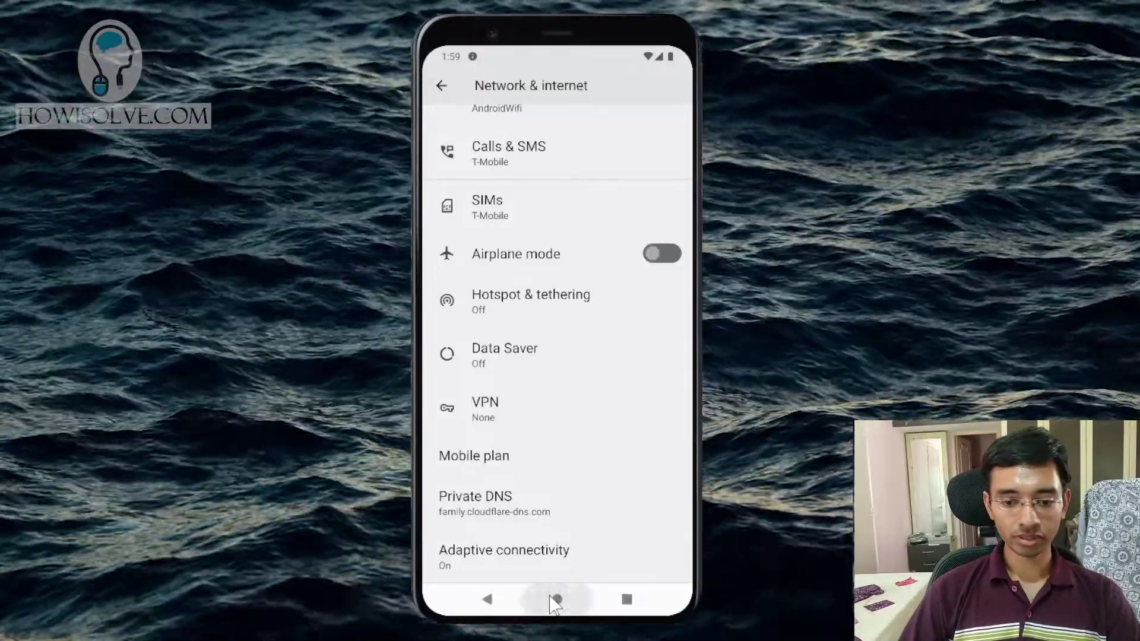
Test the content filter in Chrome by viewing the current search's image results and loading pornhub.com
click(556, 600)
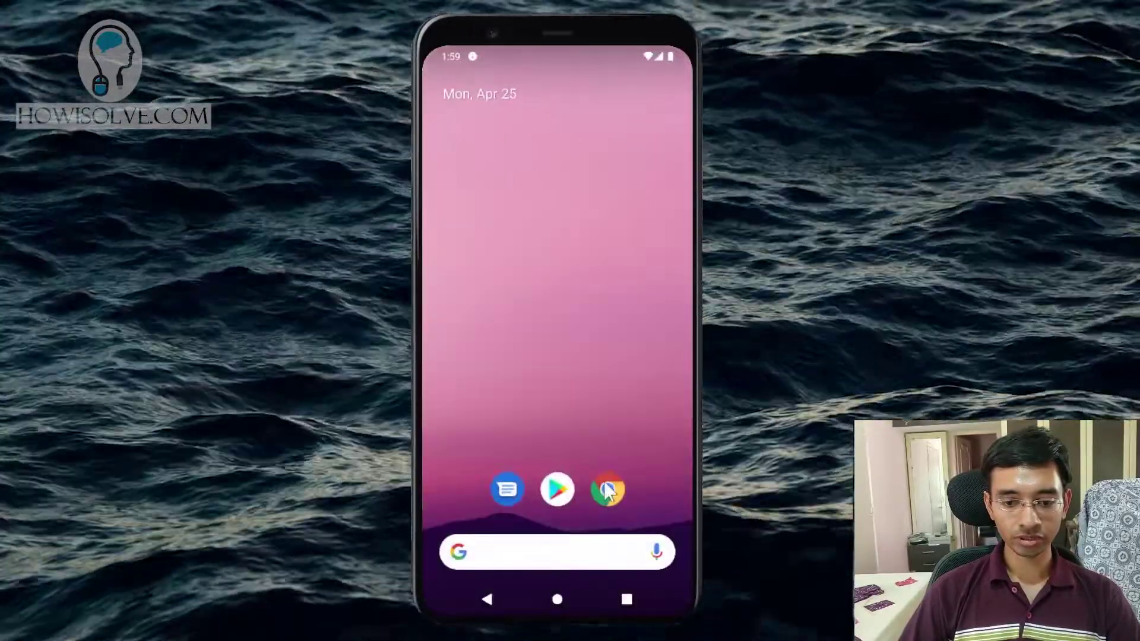
click(608, 490)
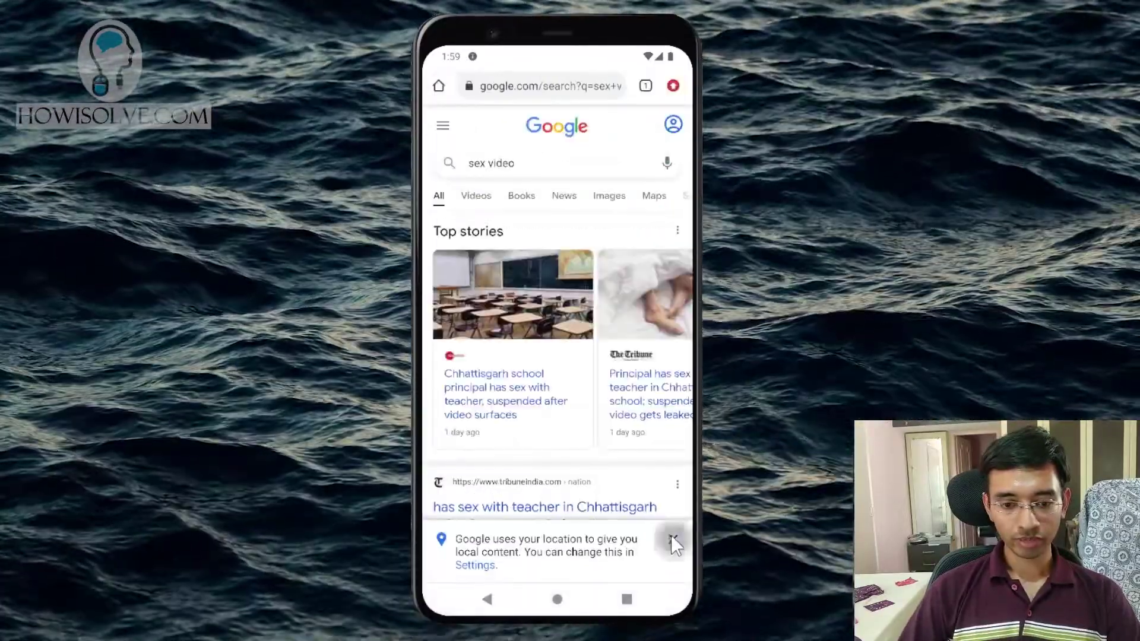
click(674, 540)
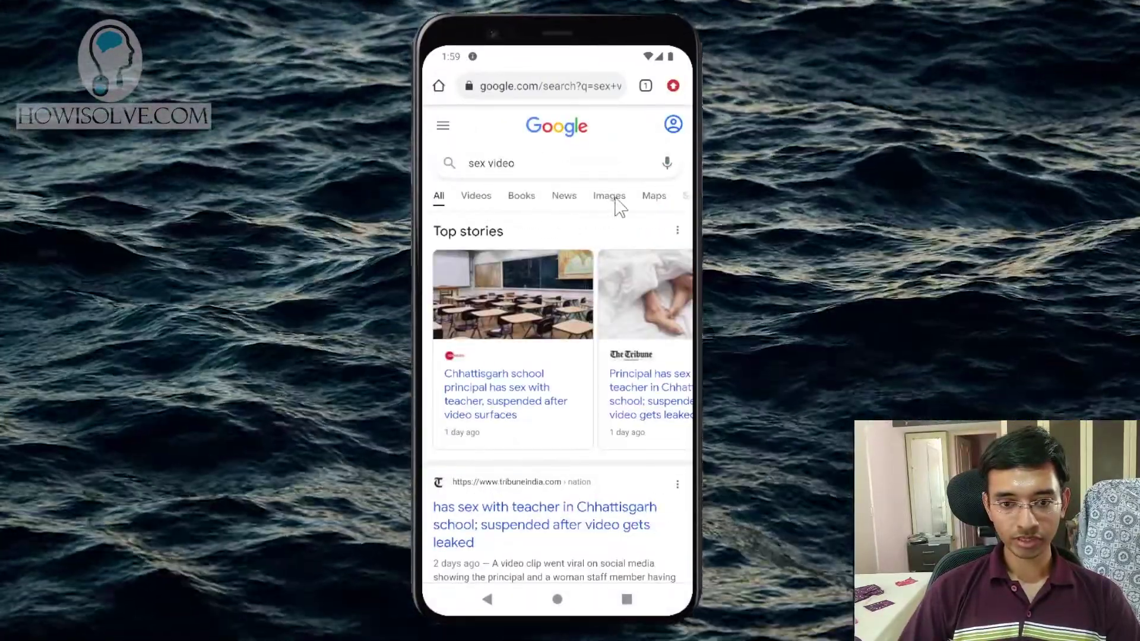
click(609, 196)
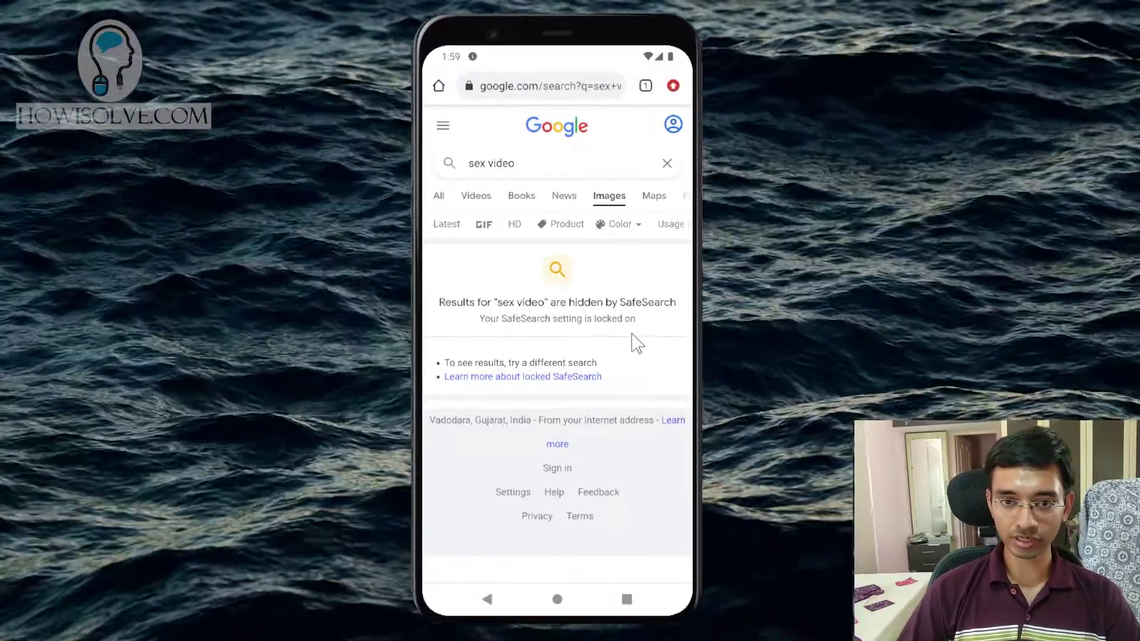
click(558, 86)
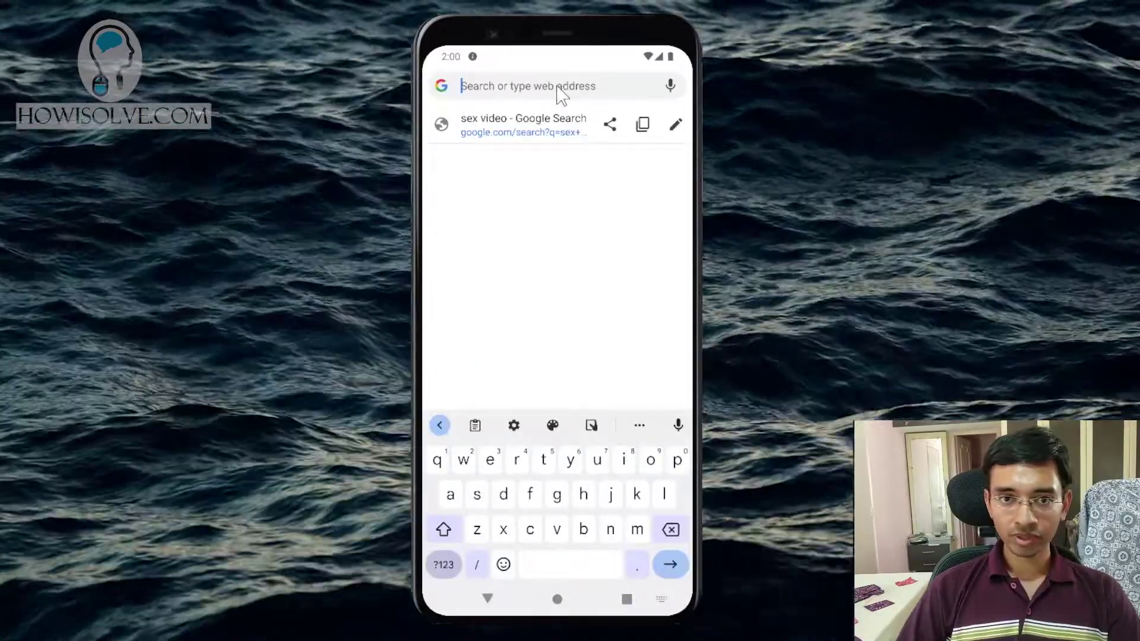
text(pornhub.com)
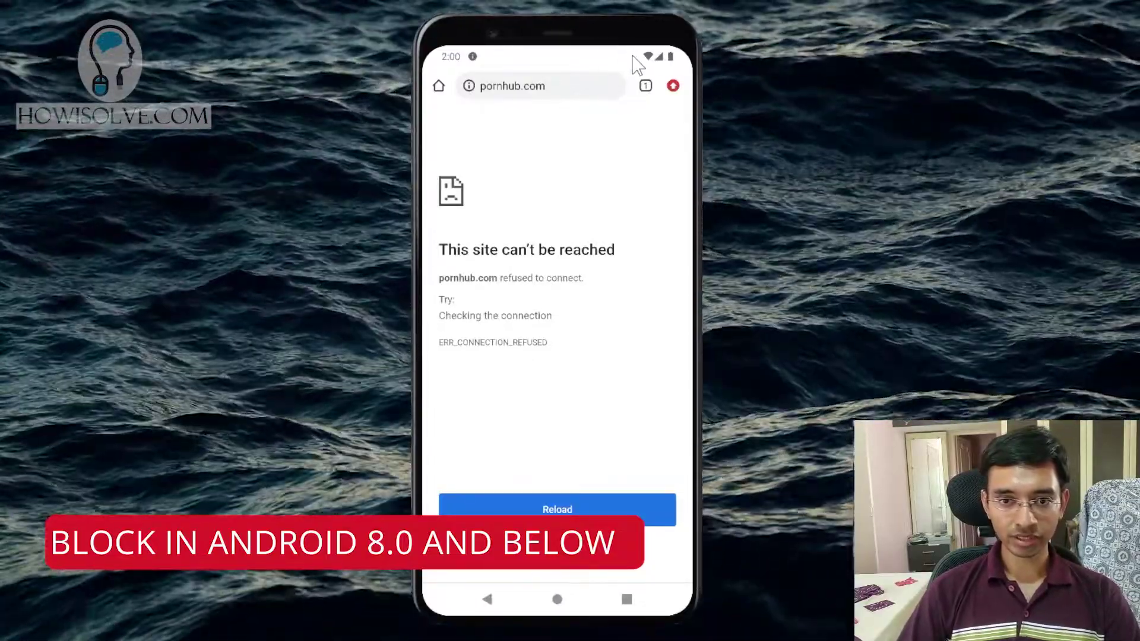
Switch to the phone's Settings and open the network details of the AndroidWifi connection
drag(636, 64, 570, 229)
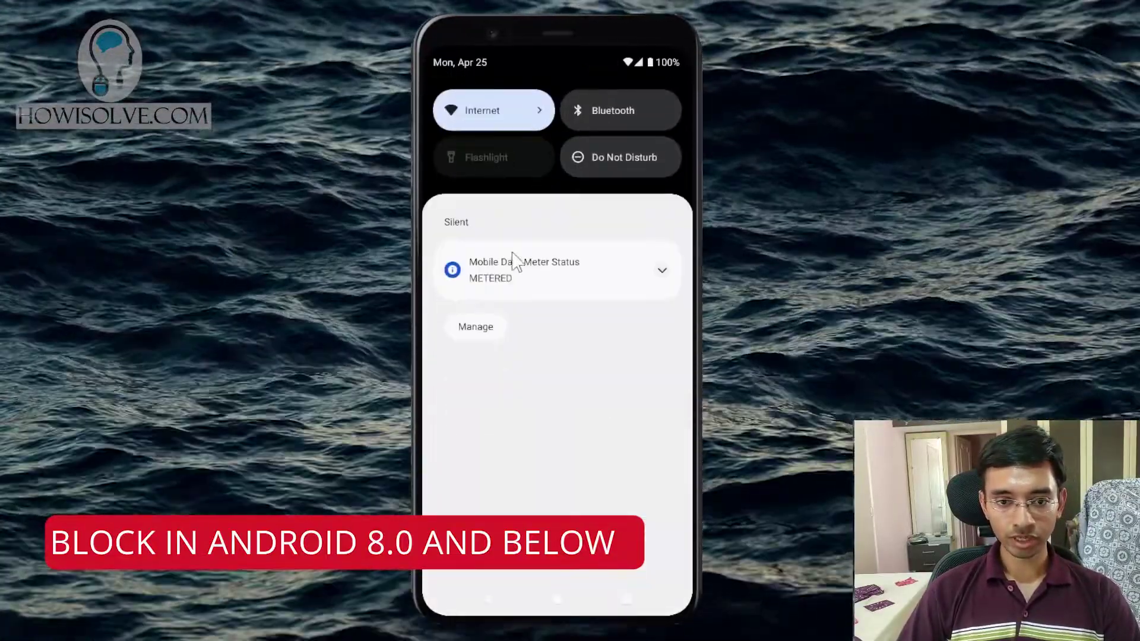
drag(586, 115, 594, 357)
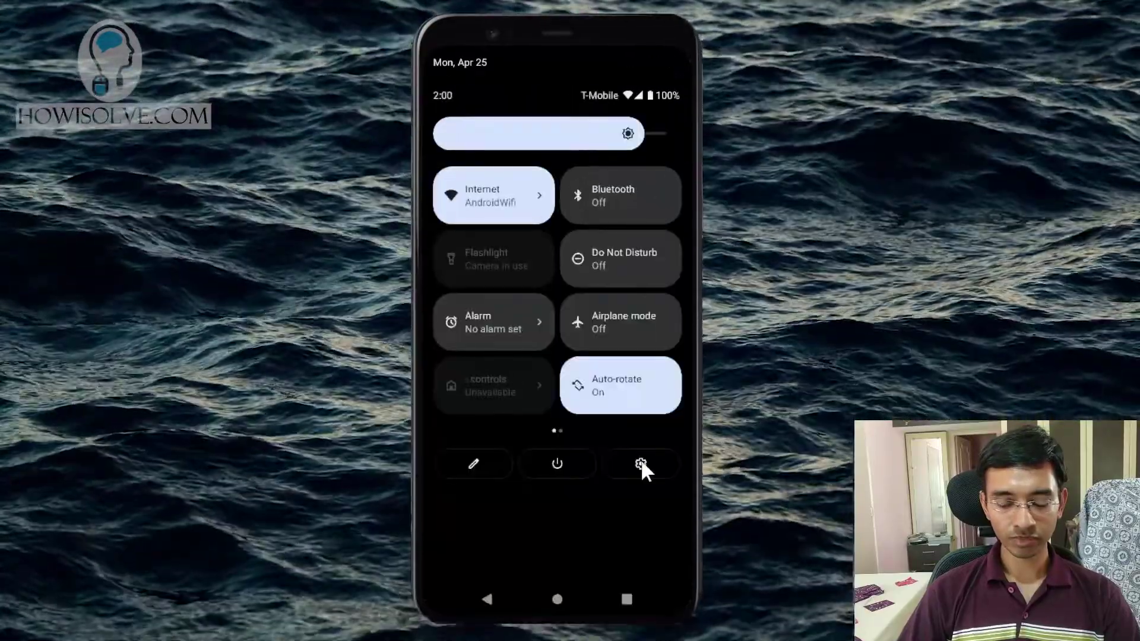
click(641, 464)
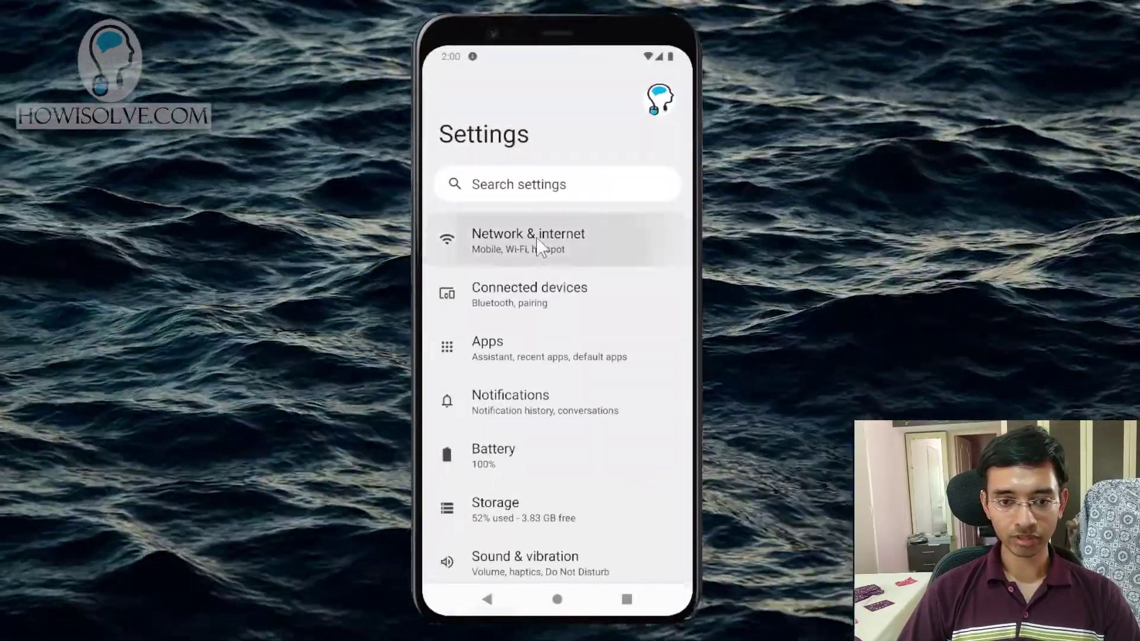
click(541, 246)
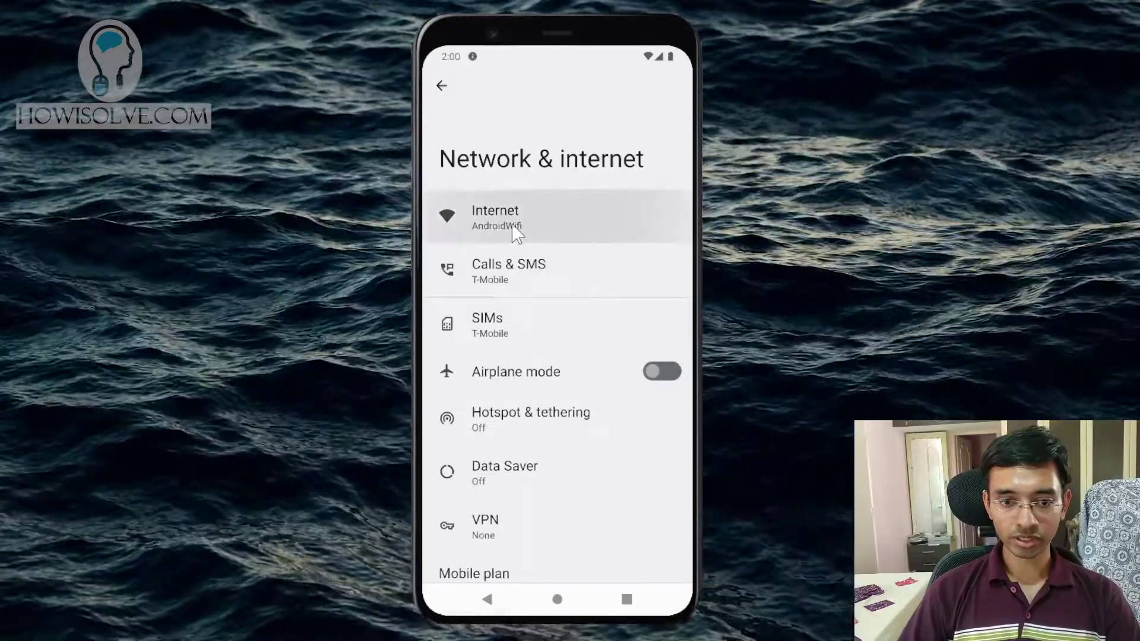
click(515, 228)
right_click(557, 247)
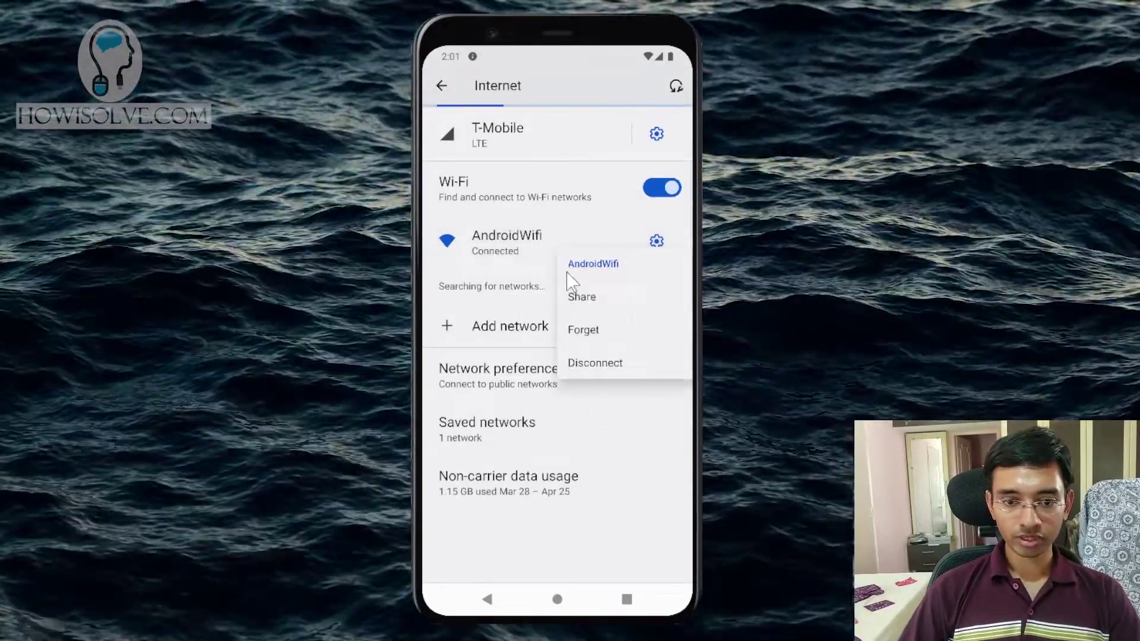
click(656, 247)
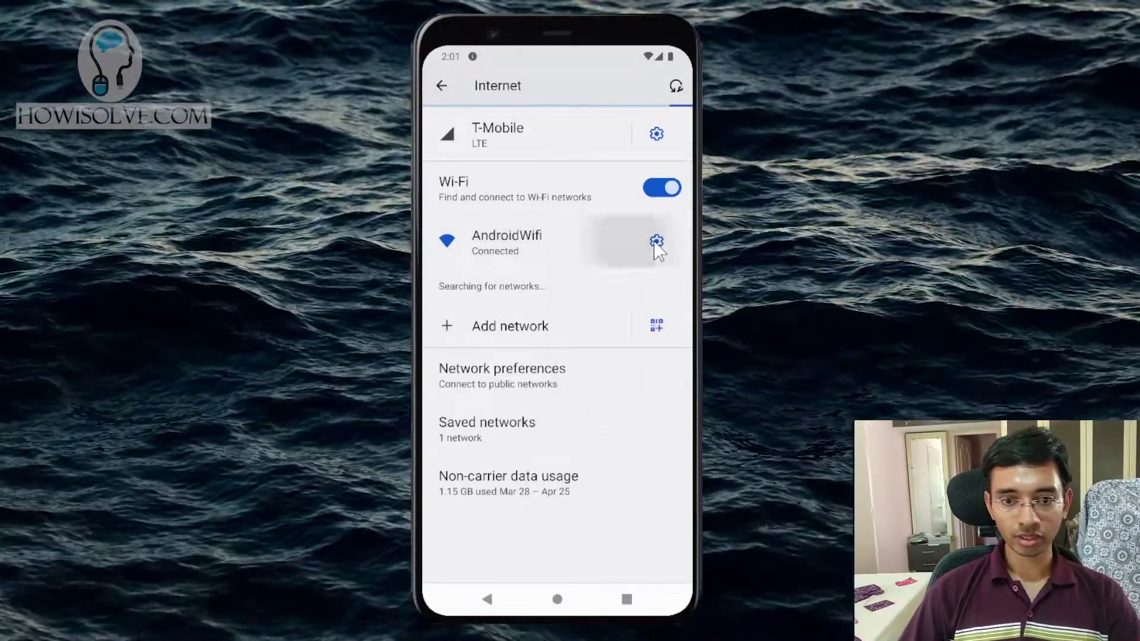
click(656, 244)
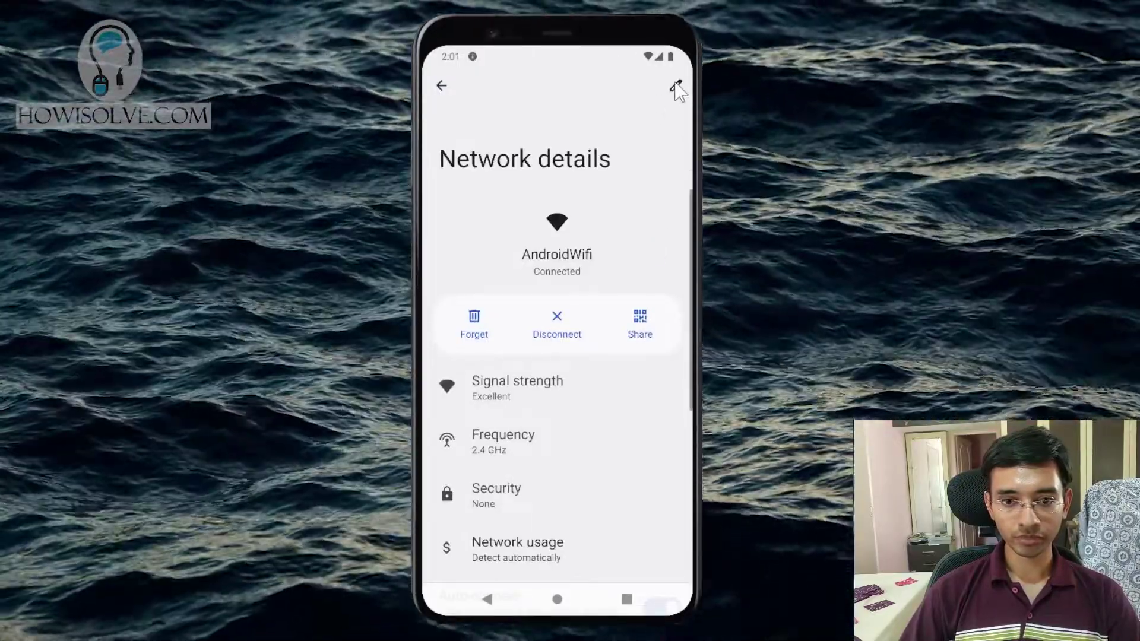
click(675, 86)
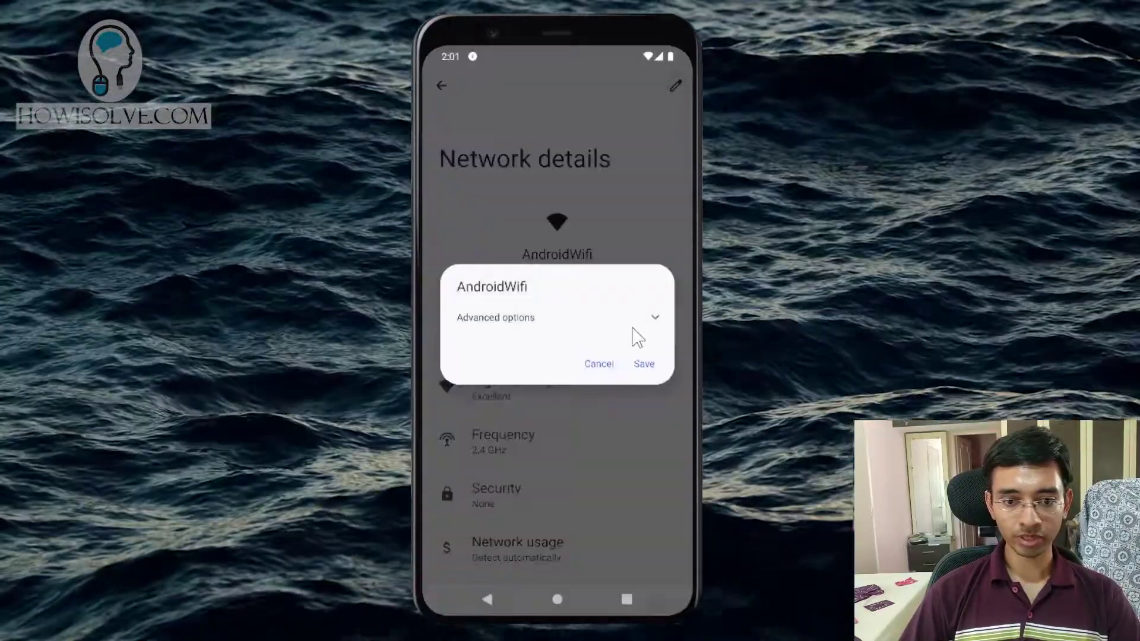
click(655, 320)
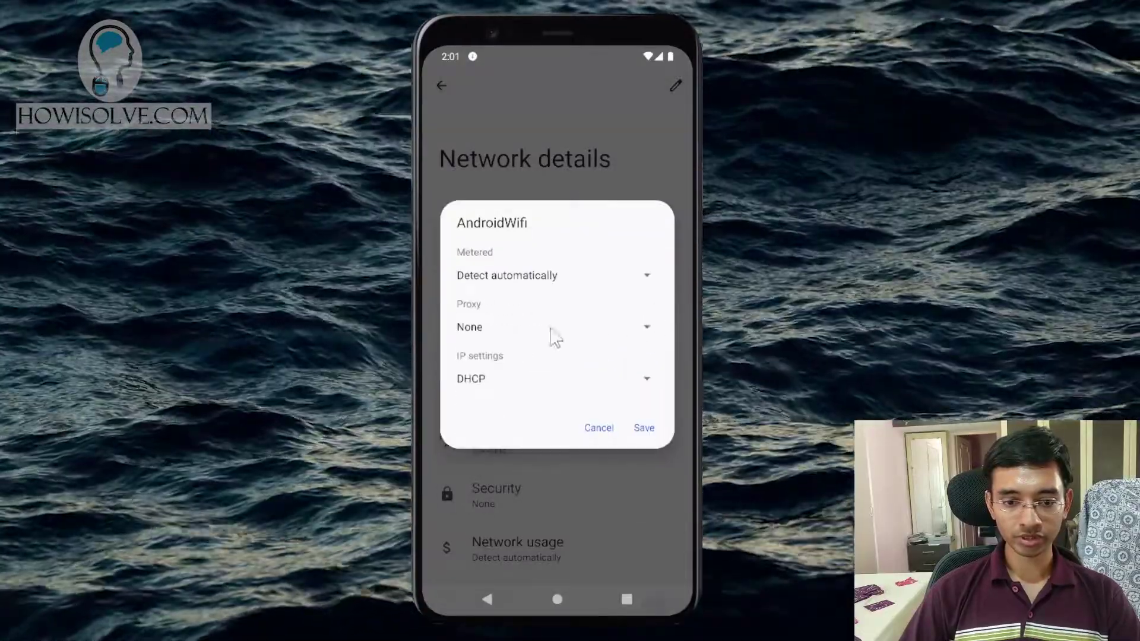
click(618, 389)
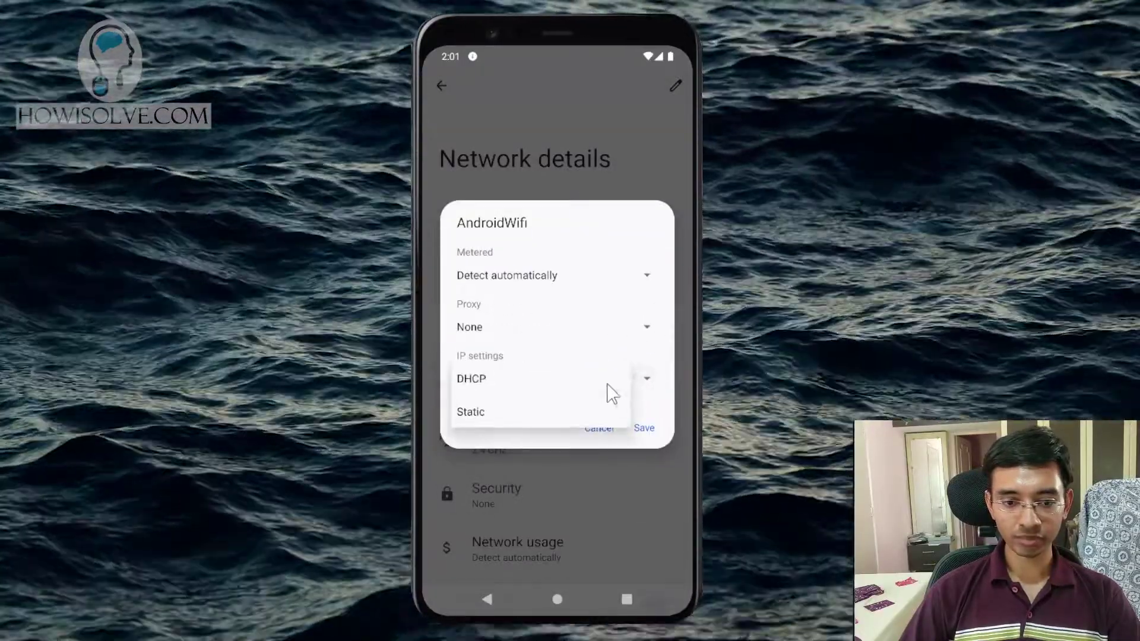
click(471, 411)
click(547, 310)
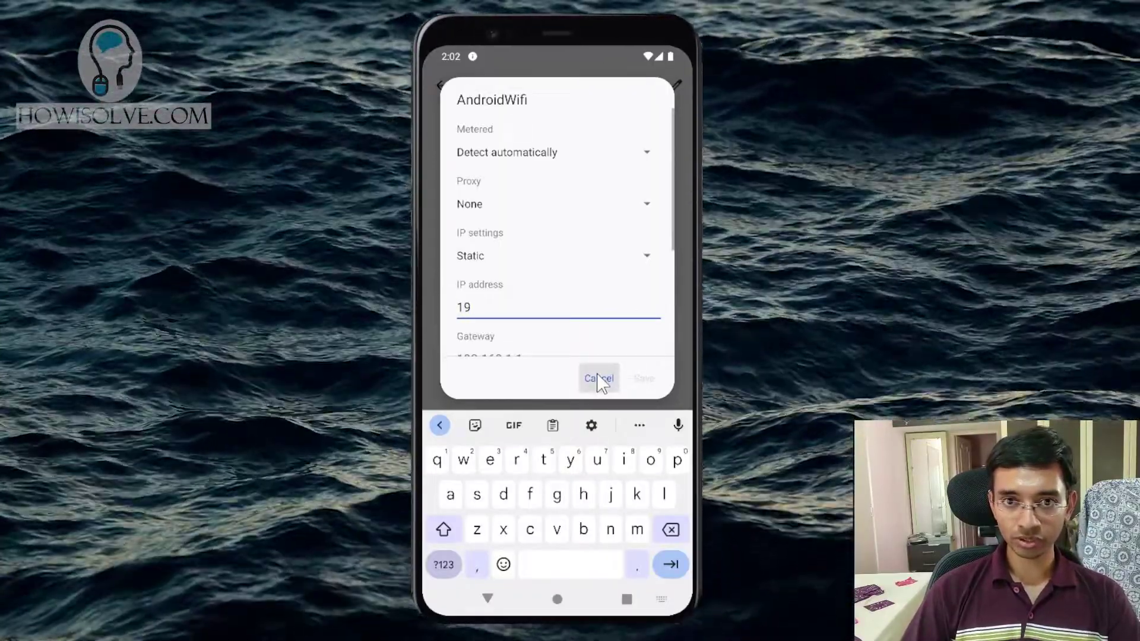
click(599, 379)
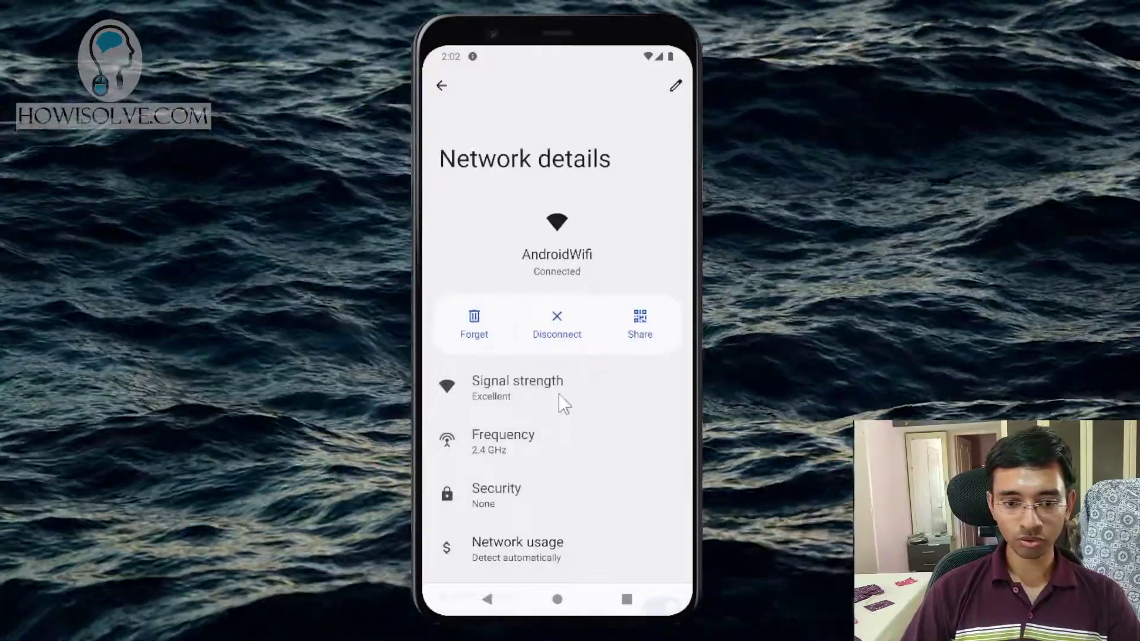
Copy the AndroidWifi connection's IP address from its network details
drag(560, 402, 547, 236)
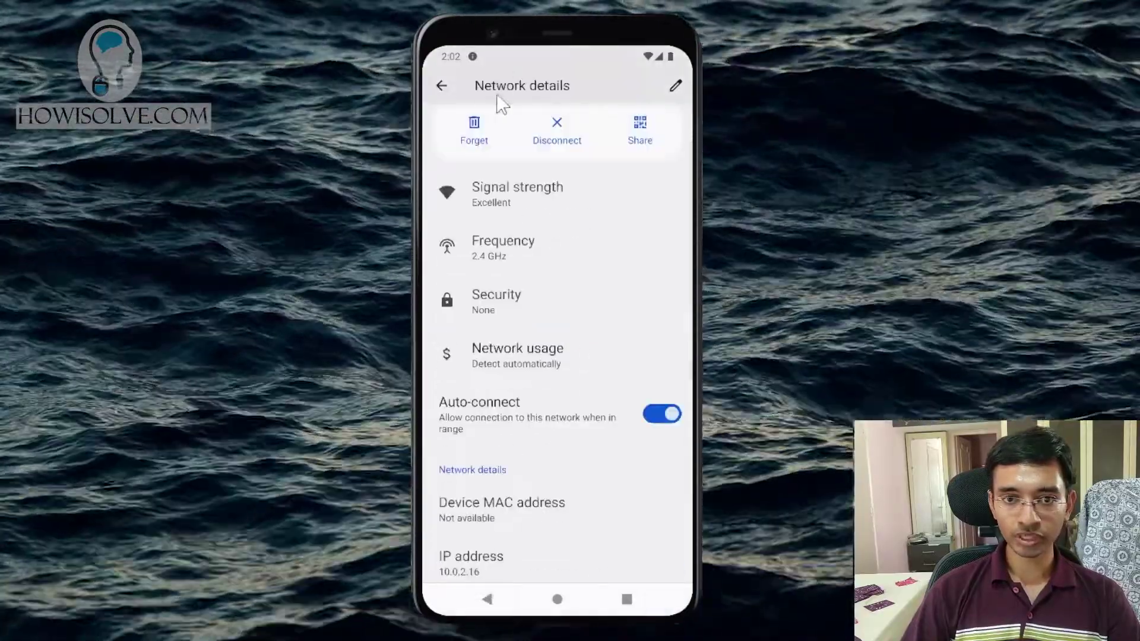
scroll(607, 341, down, 5)
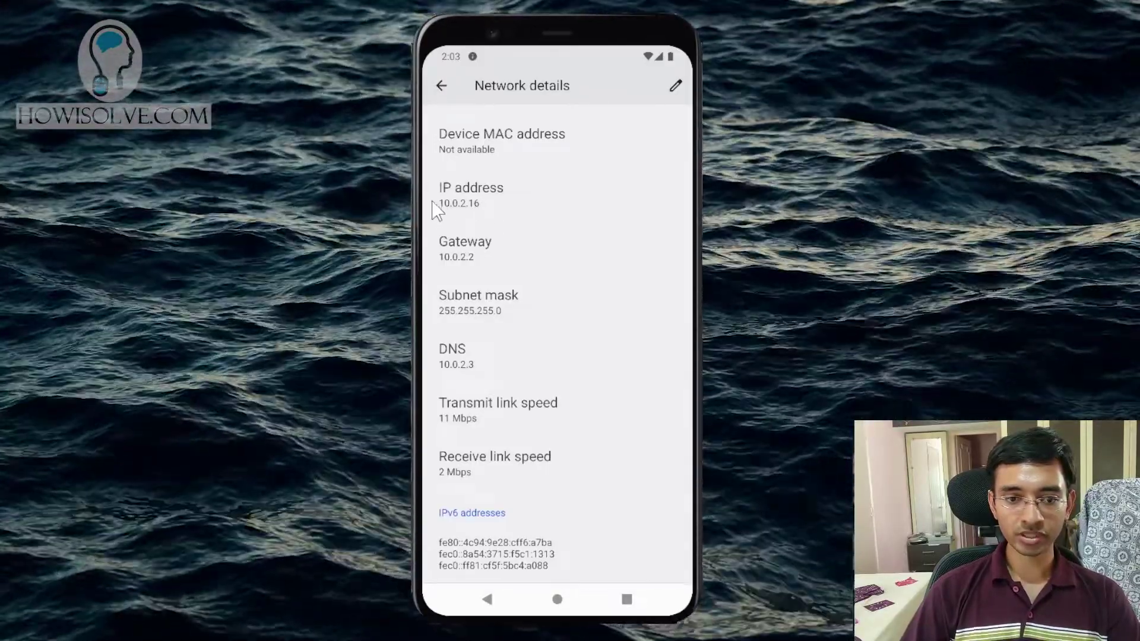
click(440, 215)
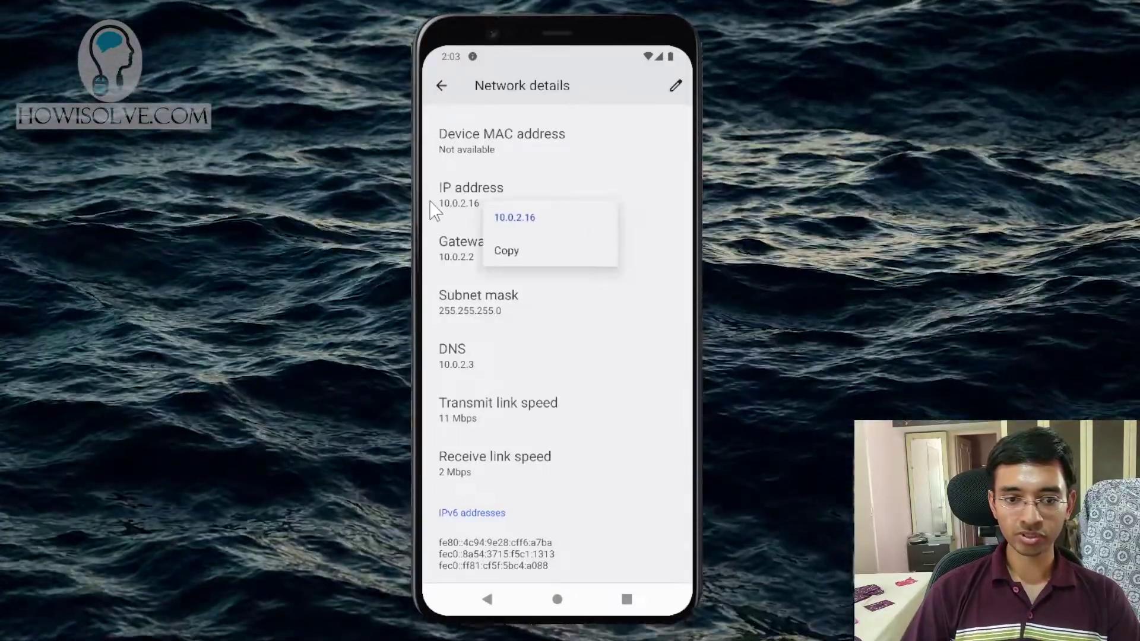
click(517, 248)
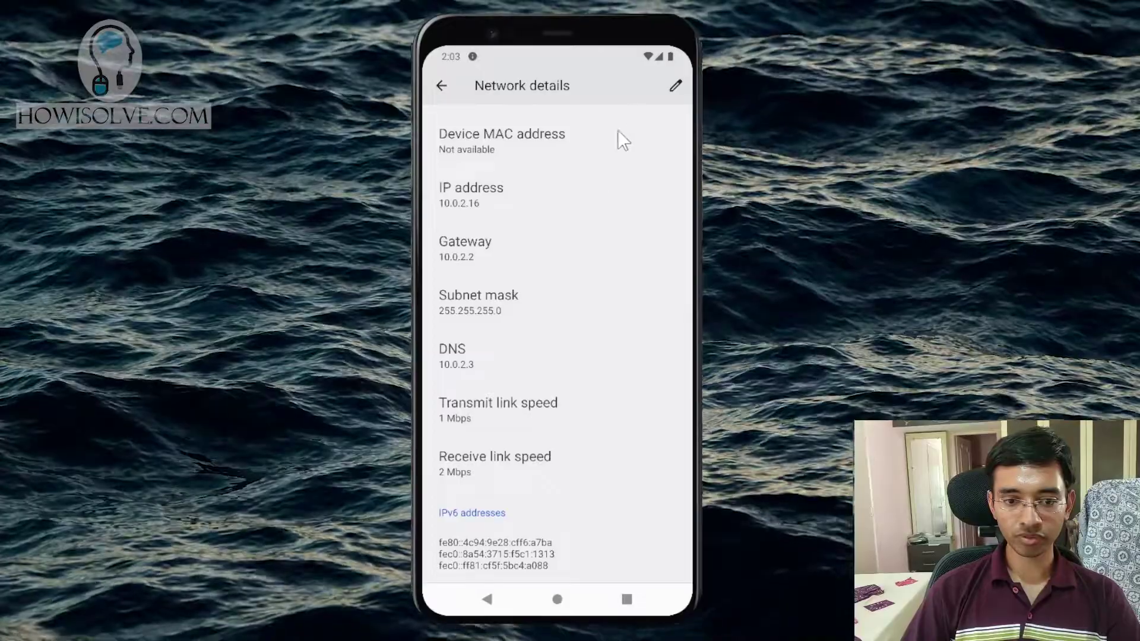
Edit the AndroidWifi connection to use Static IP settings with the copied address 10.0.2.16 as its IP address
click(676, 85)
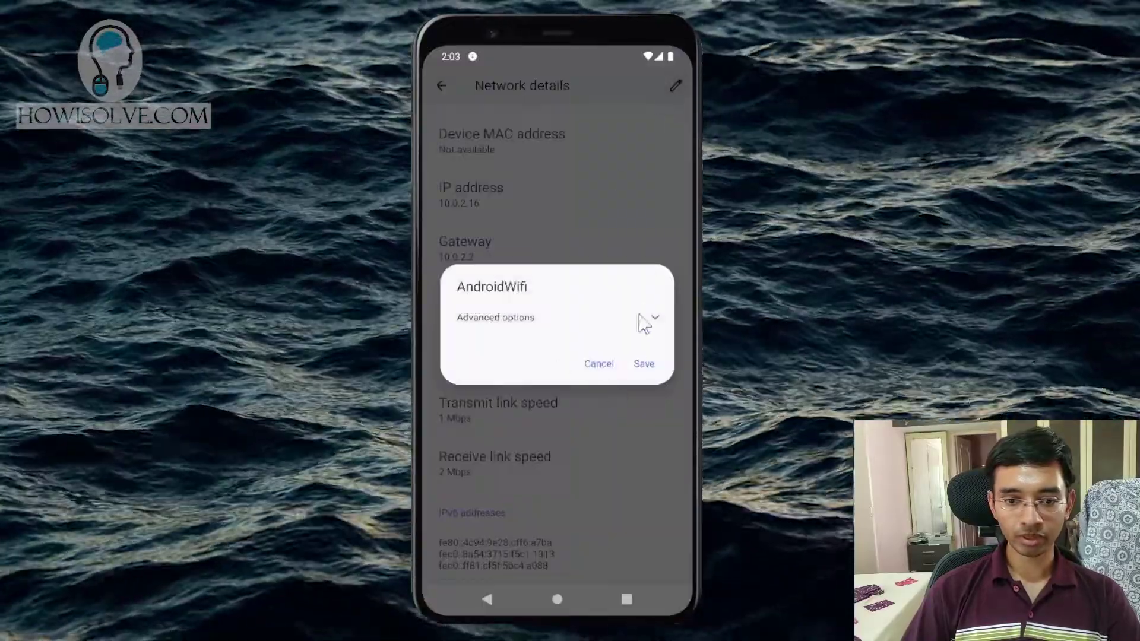
click(648, 319)
click(523, 389)
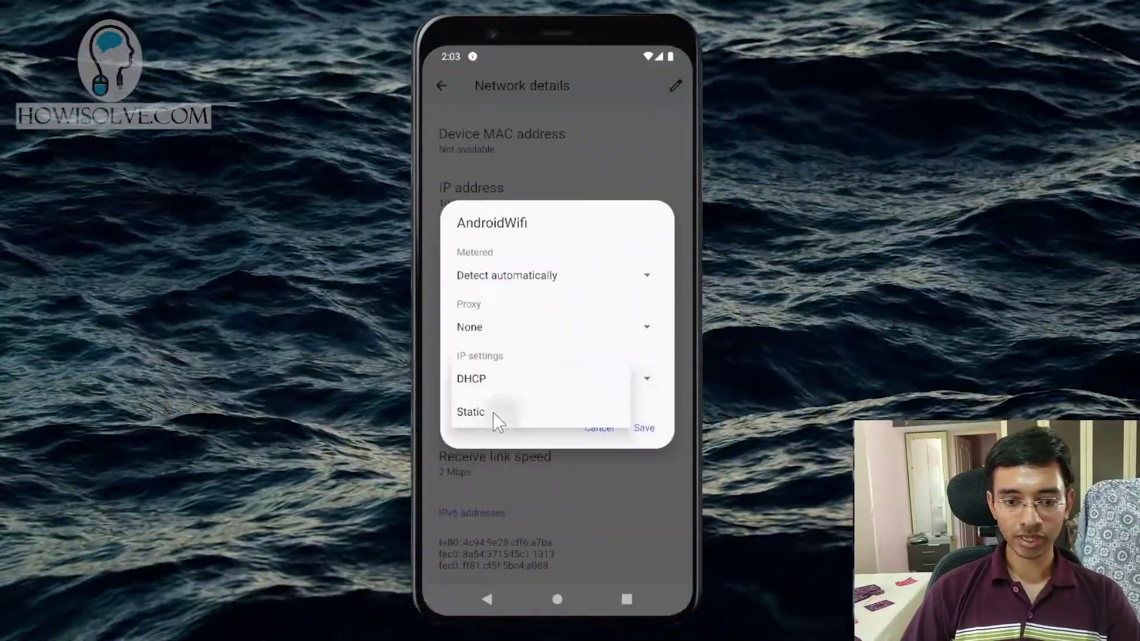
click(496, 415)
click(469, 309)
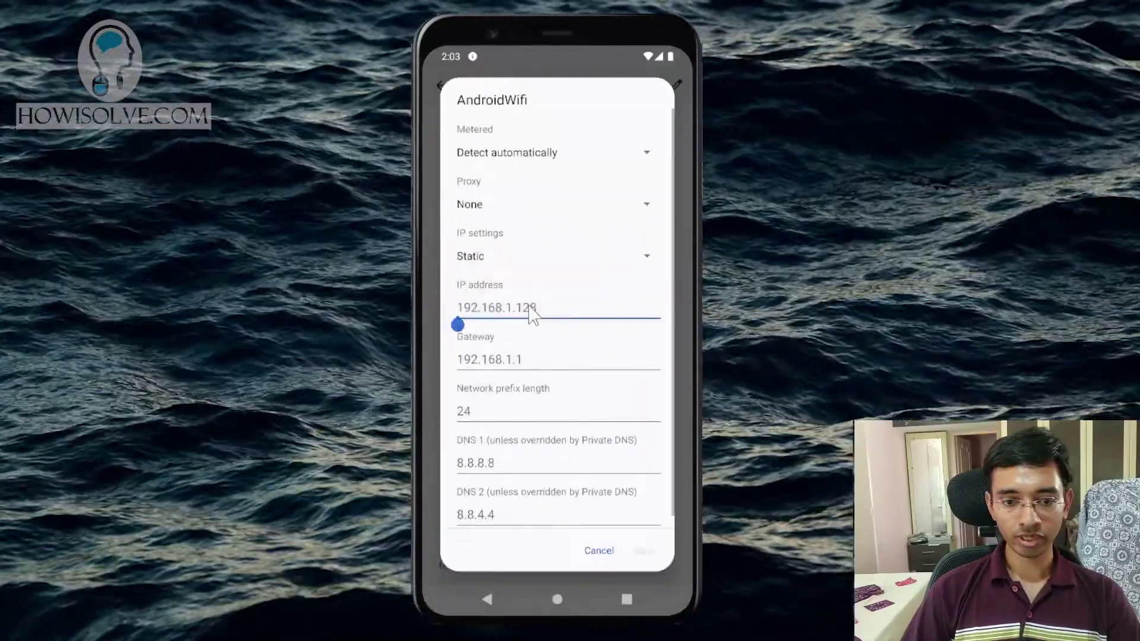
click(458, 326)
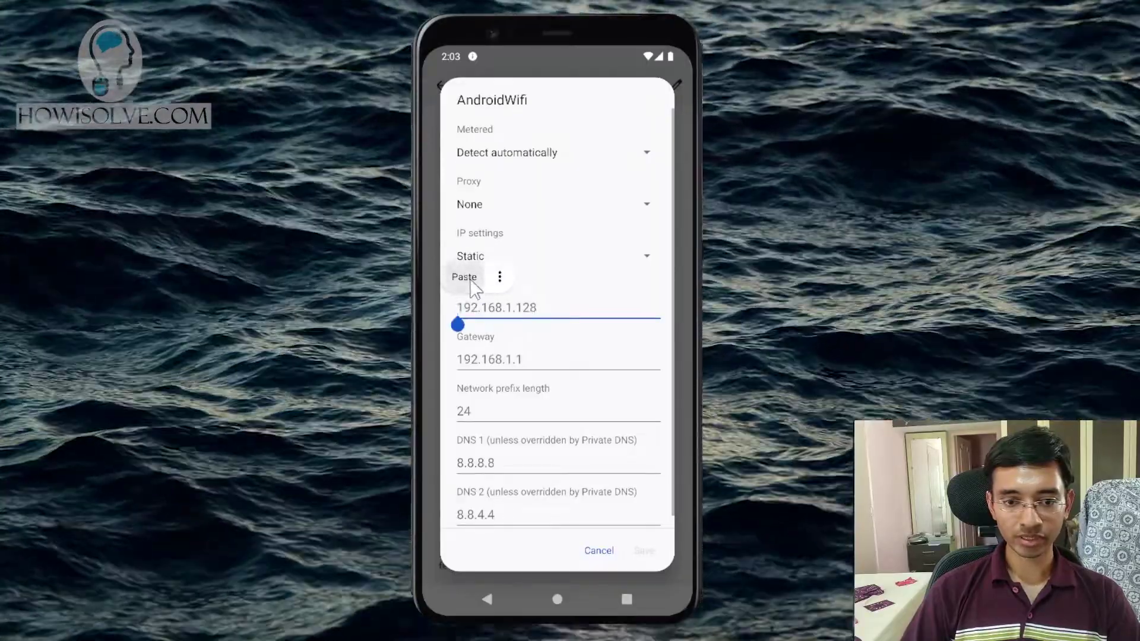
click(464, 277)
Replace the DNS 1 address of the AndroidWifi connection with 1.1.1.3
click(525, 465)
key(BackSpace)
key(BackSpace)
key(BackSpace)
key(BackSpace)
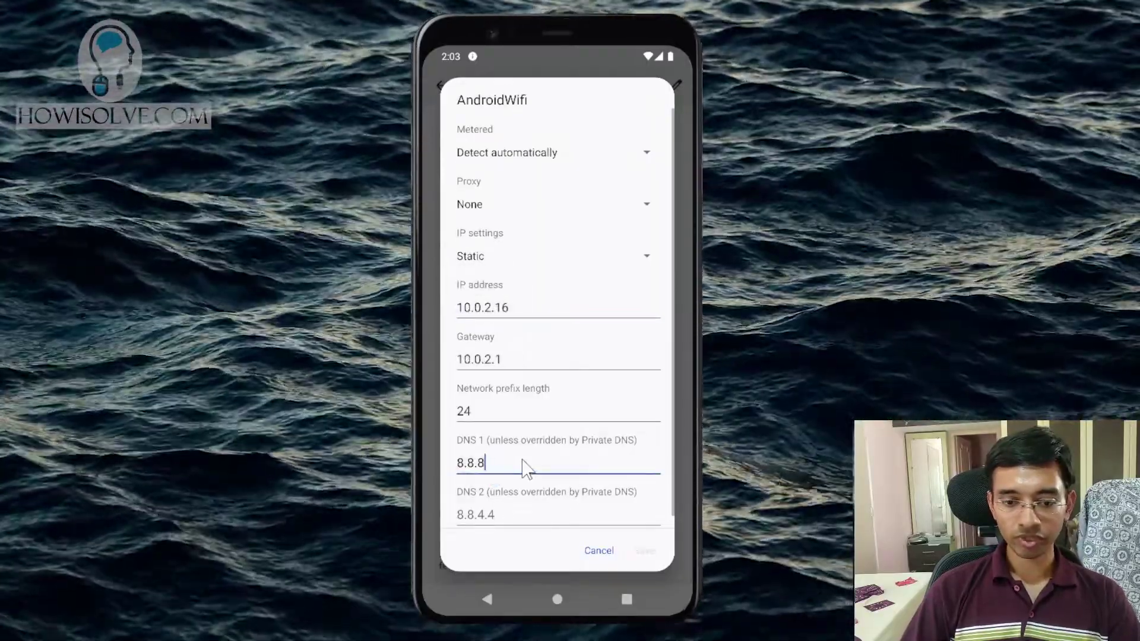
key(BackSpace)
key(BackSpace)
key(BackSpace)
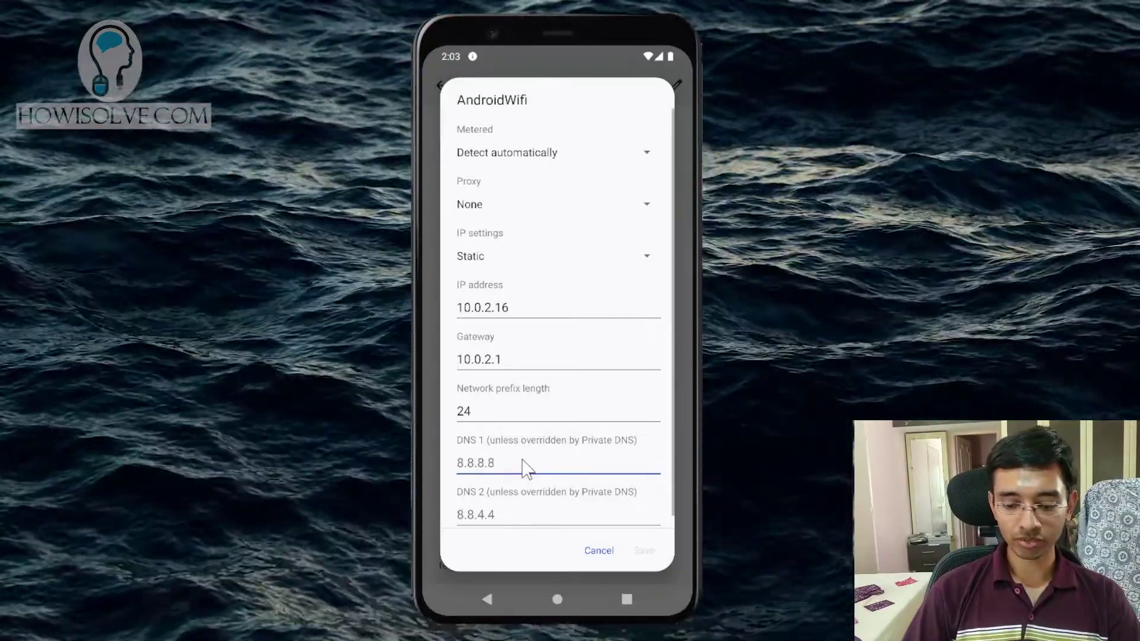
text(1.1.)
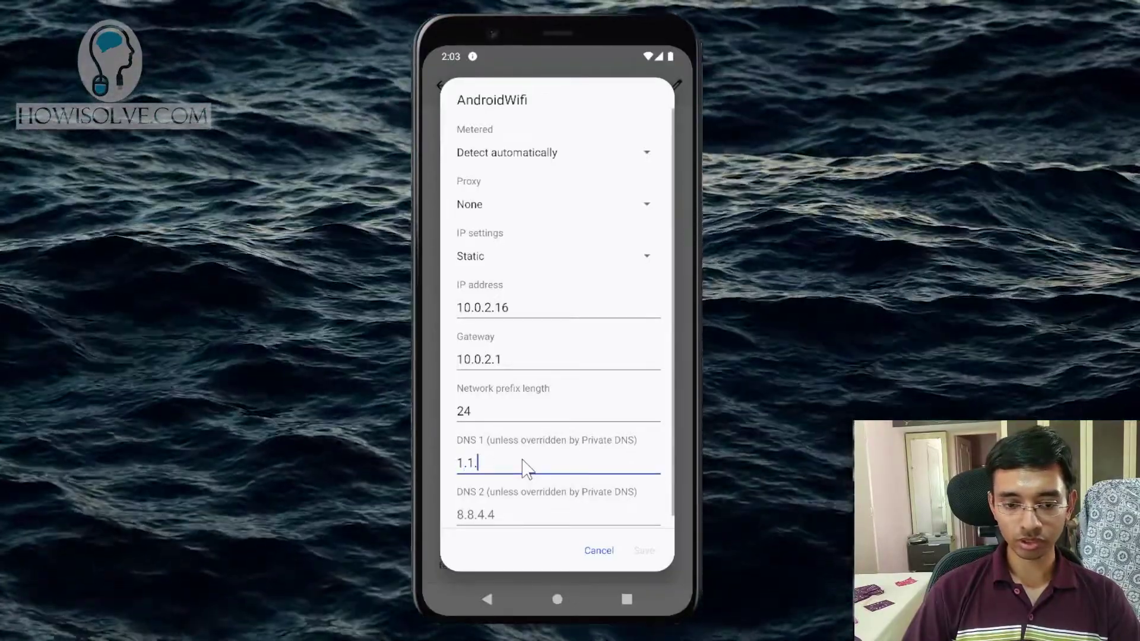
text(1.3)
Set DNS 2 to 1.0.0.3, save the AndroidWifi settings and return to the phone's home screen
click(501, 526)
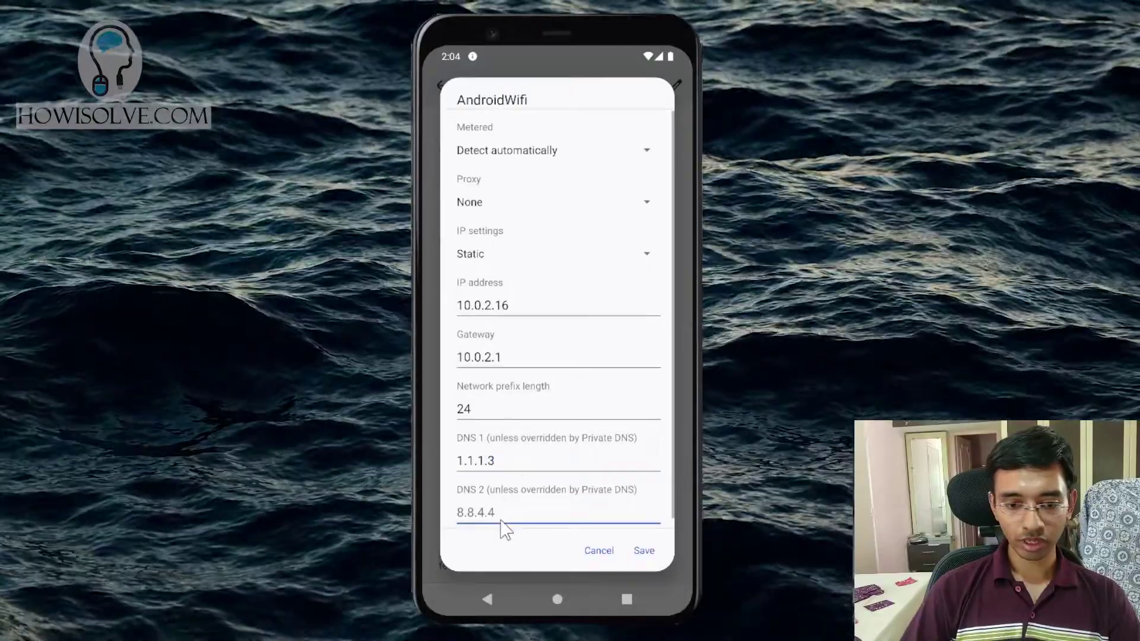
text(1.0.0.)
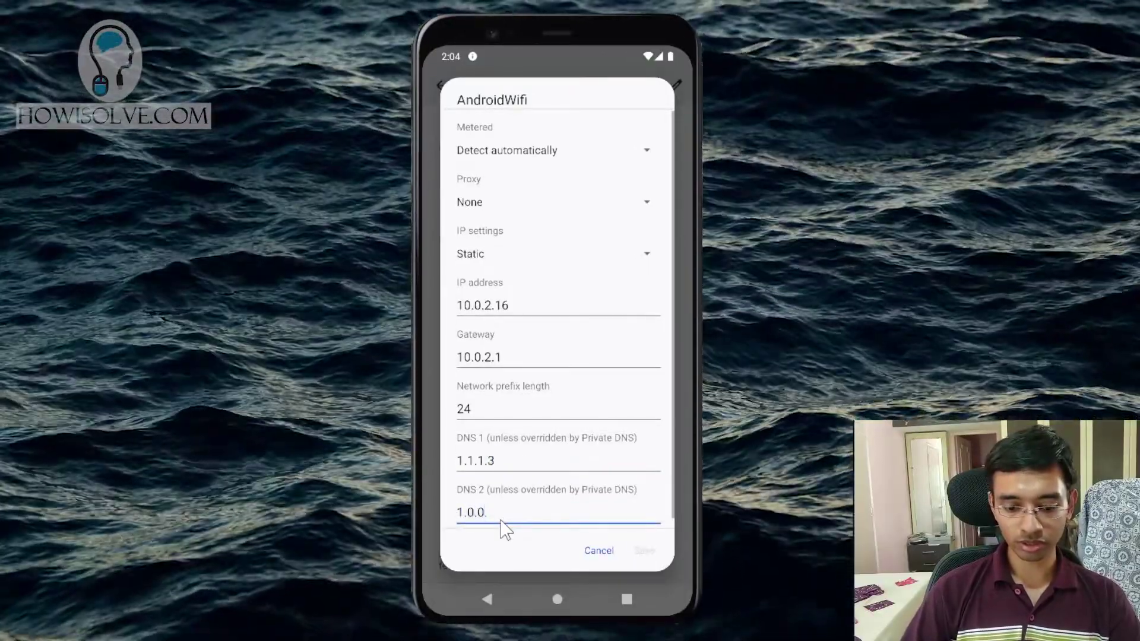
text(3)
click(644, 551)
click(557, 600)
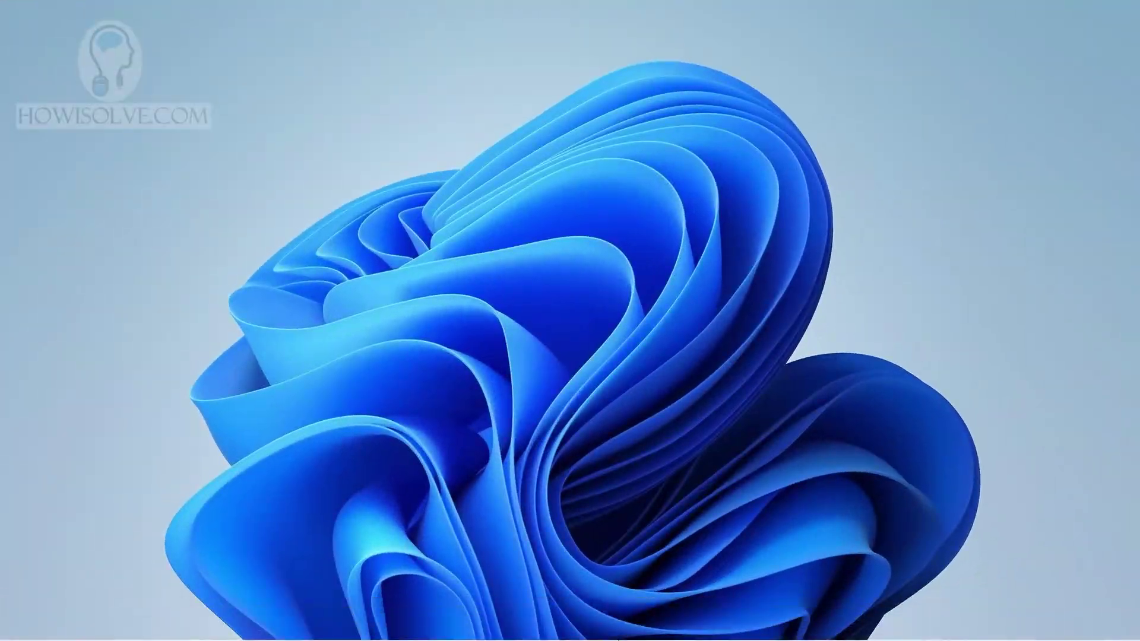
Switch to Chrome on the computer, search for "change dns server on iphone" and open a result
click(609, 632)
text(change dns server )
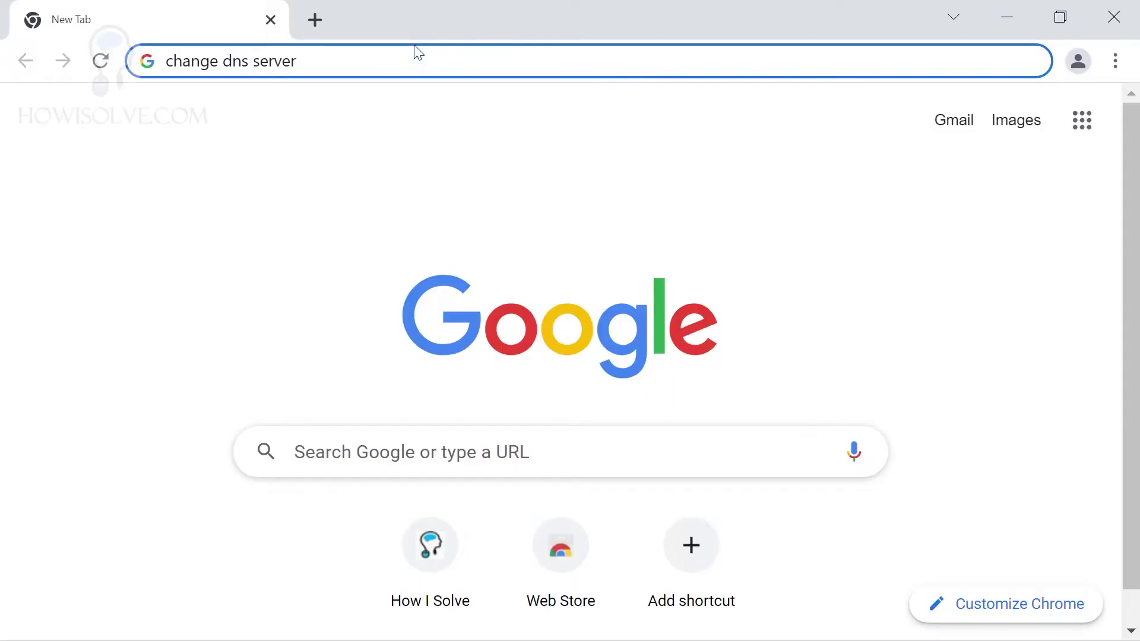
text(on )
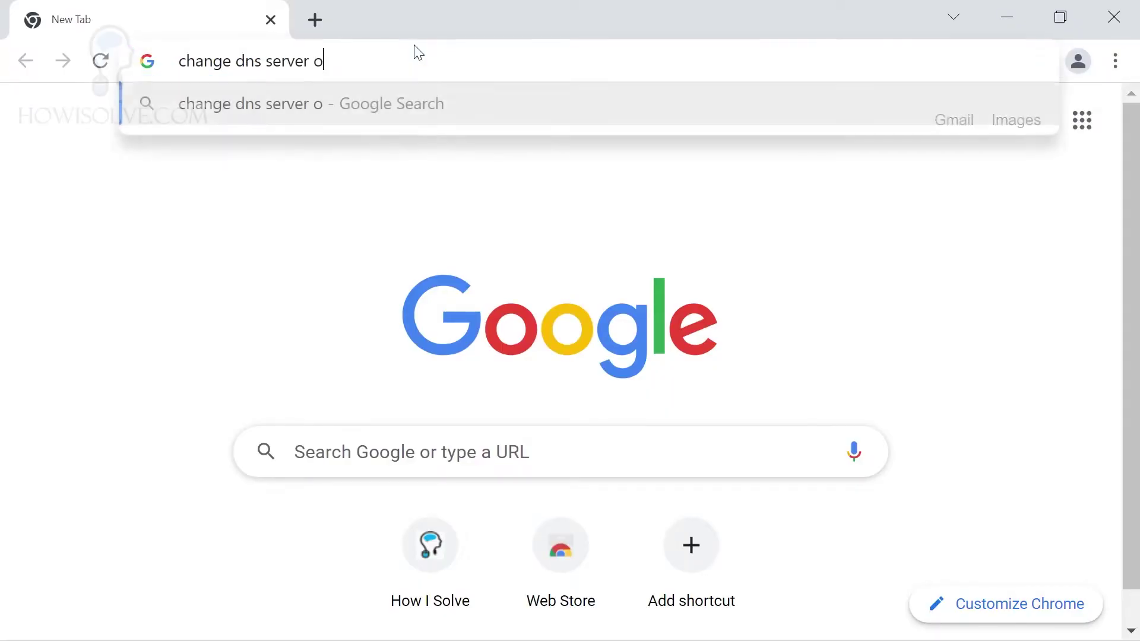
text(ip)
key(Return)
click(254, 213)
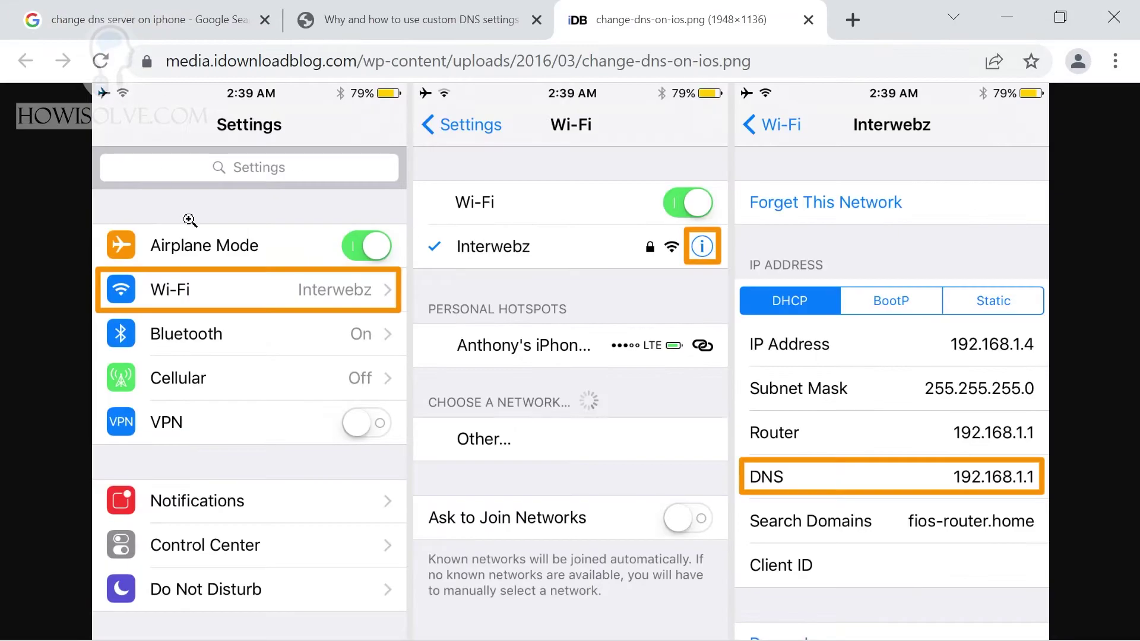
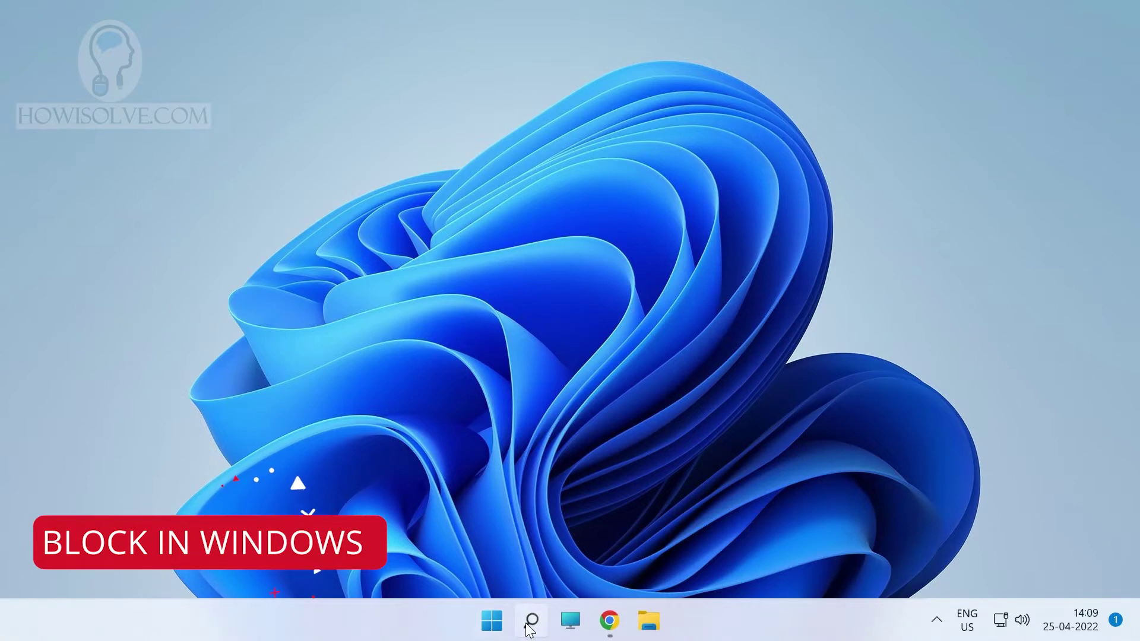
Open the Windows Control Panel and go through Network and Sharing Center to the list of network adapters
click(527, 626)
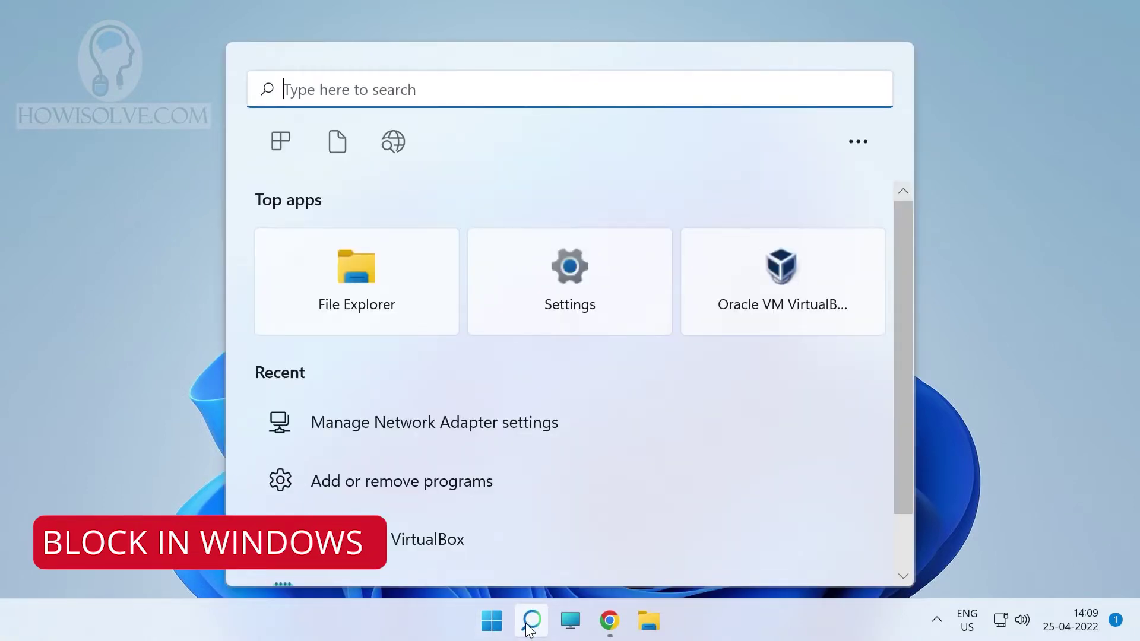
text(control)
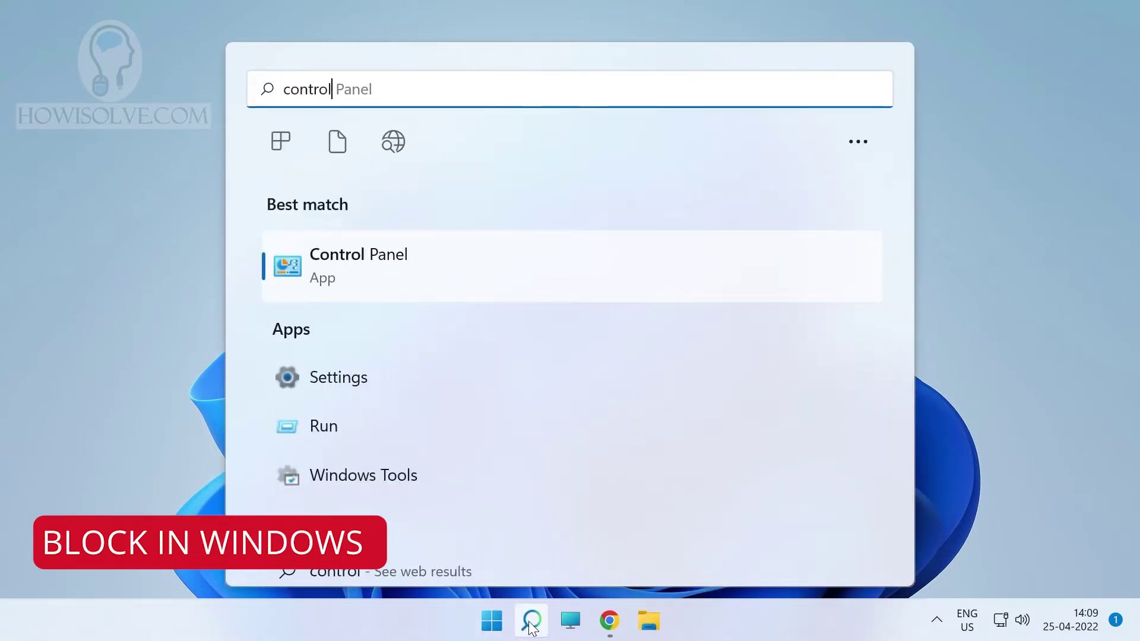
key(Return)
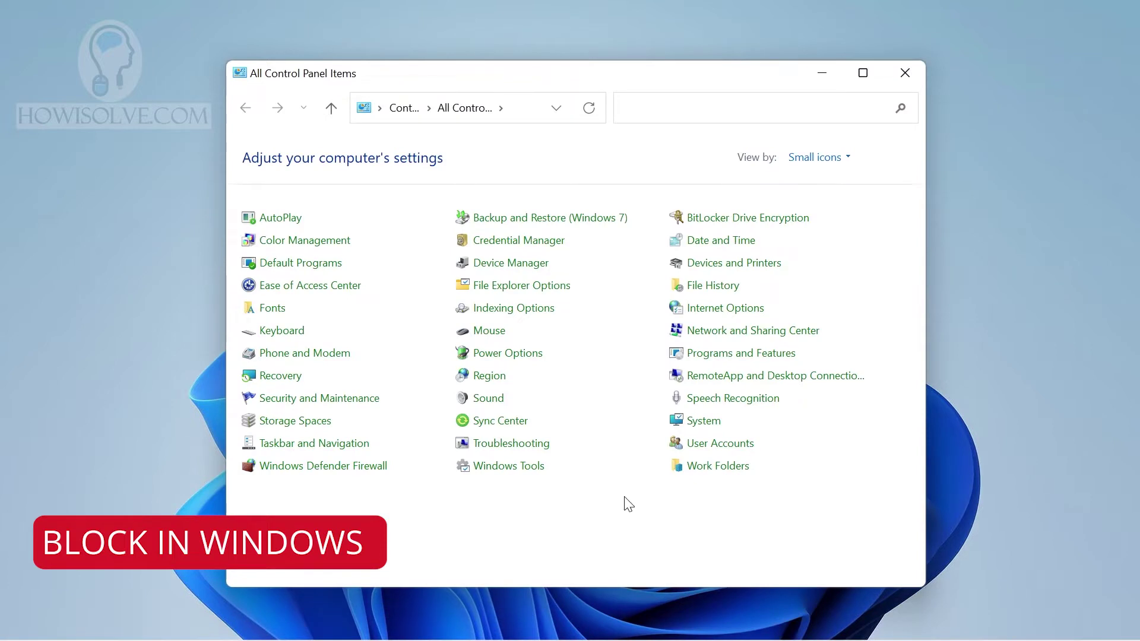
click(731, 334)
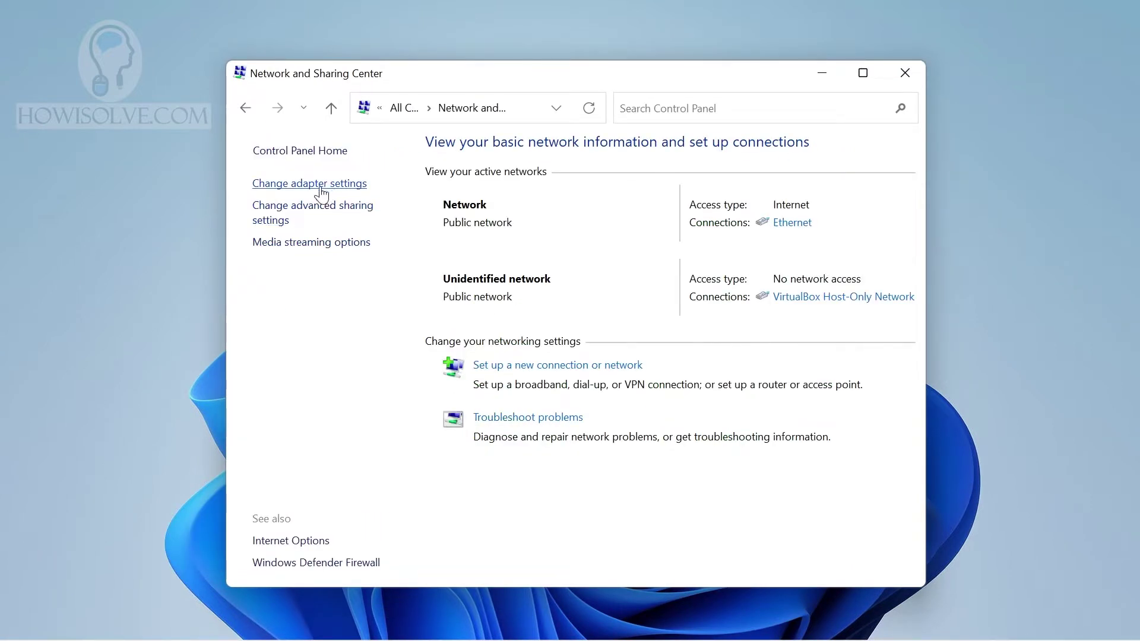
click(345, 186)
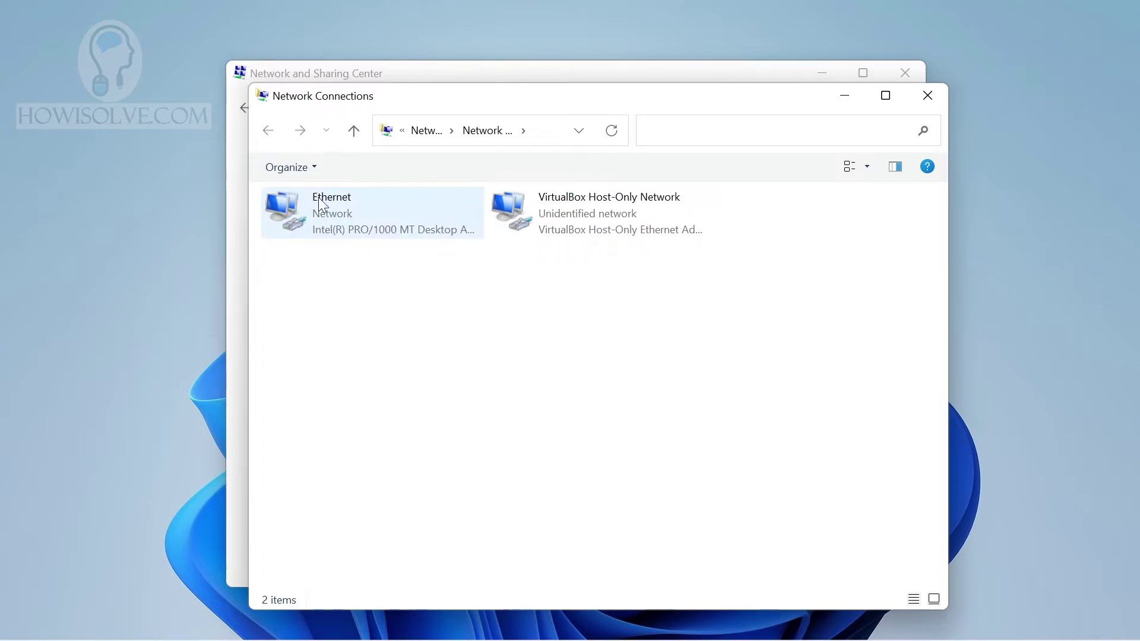
Open the Internet Protocol Version 4 (TCP/IPv4) properties of the Ethernet adapter
right_click(329, 219)
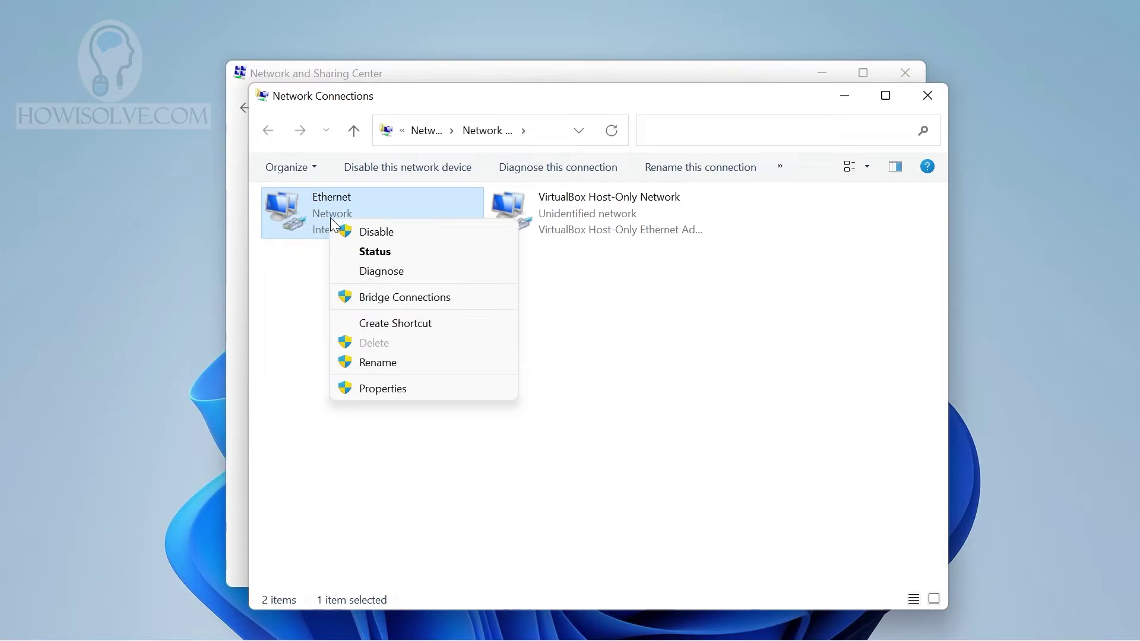
click(389, 389)
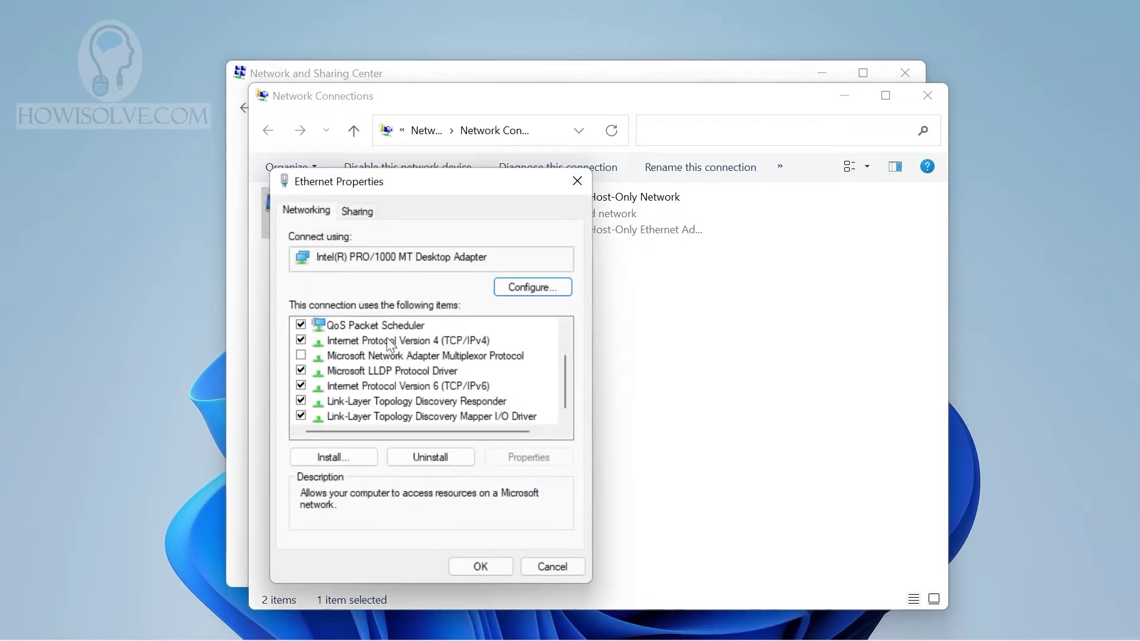
click(383, 340)
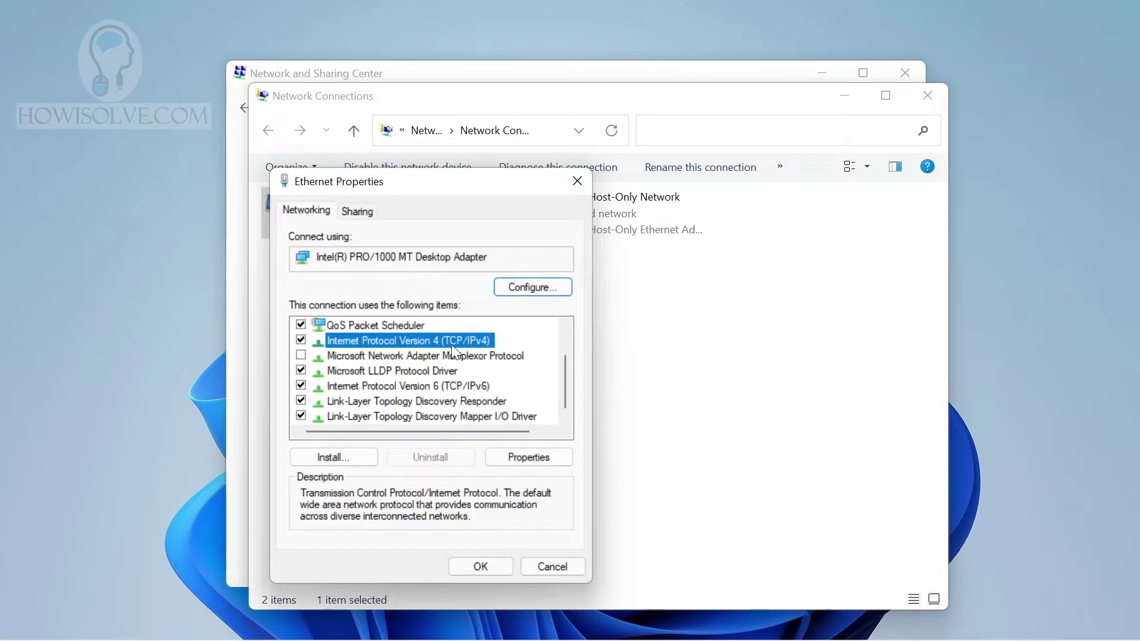
click(532, 458)
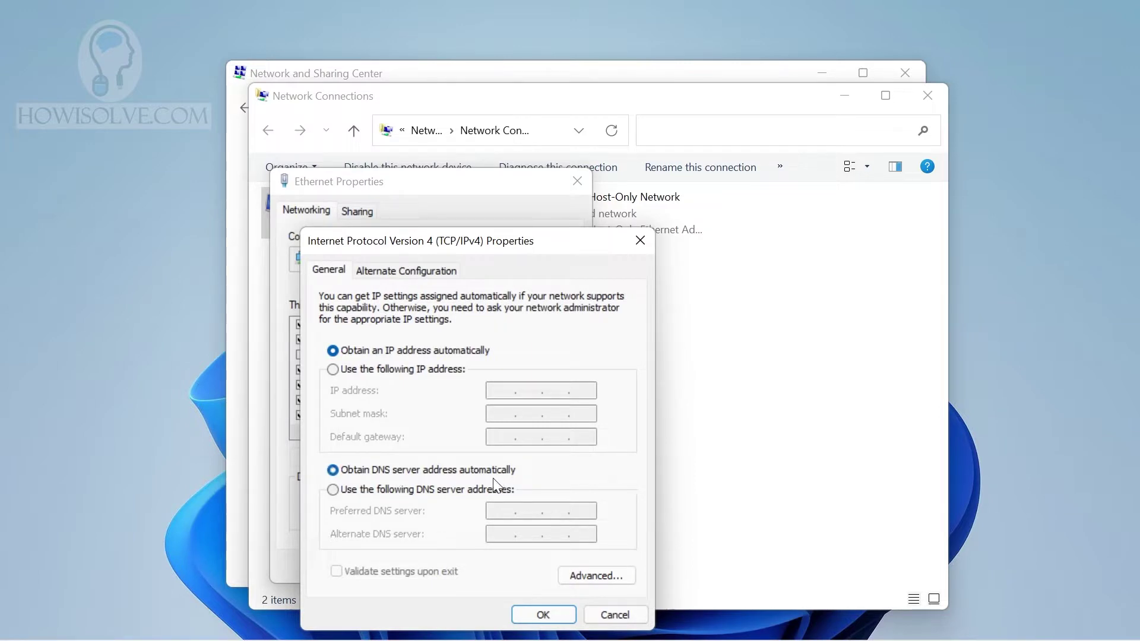
Use custom IPv4 DNS servers, with 1.1.1.3 as preferred and 1.0.0.1 as alternate, and accept the settings
click(355, 491)
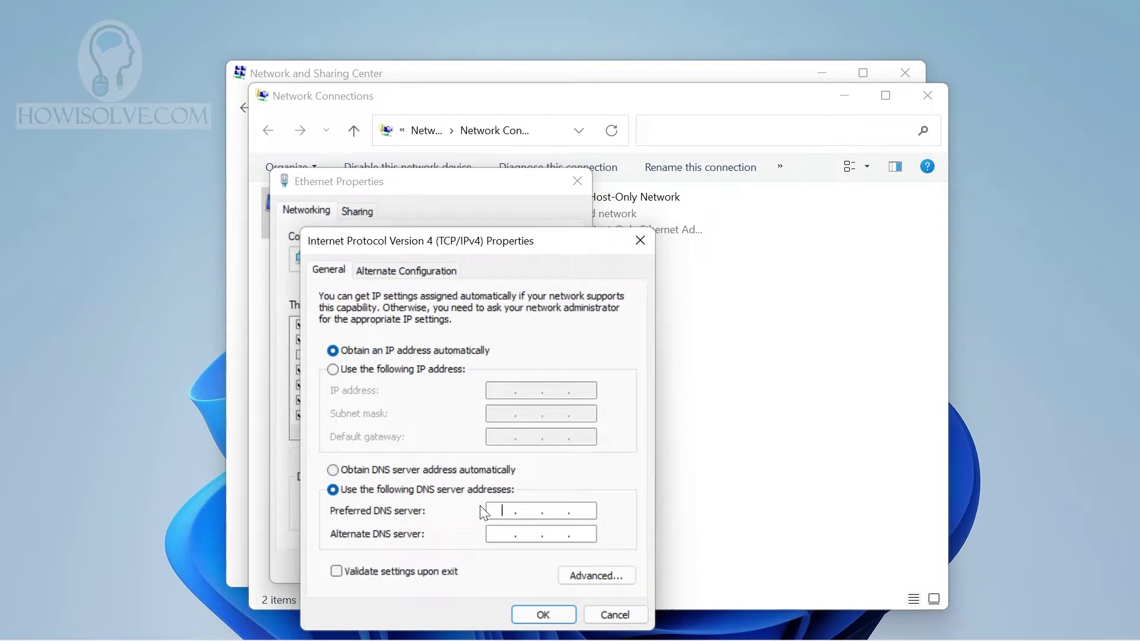
text(1.1.1.3)
click(502, 535)
text(1)
text(0)
text(0)
text(1)
click(551, 614)
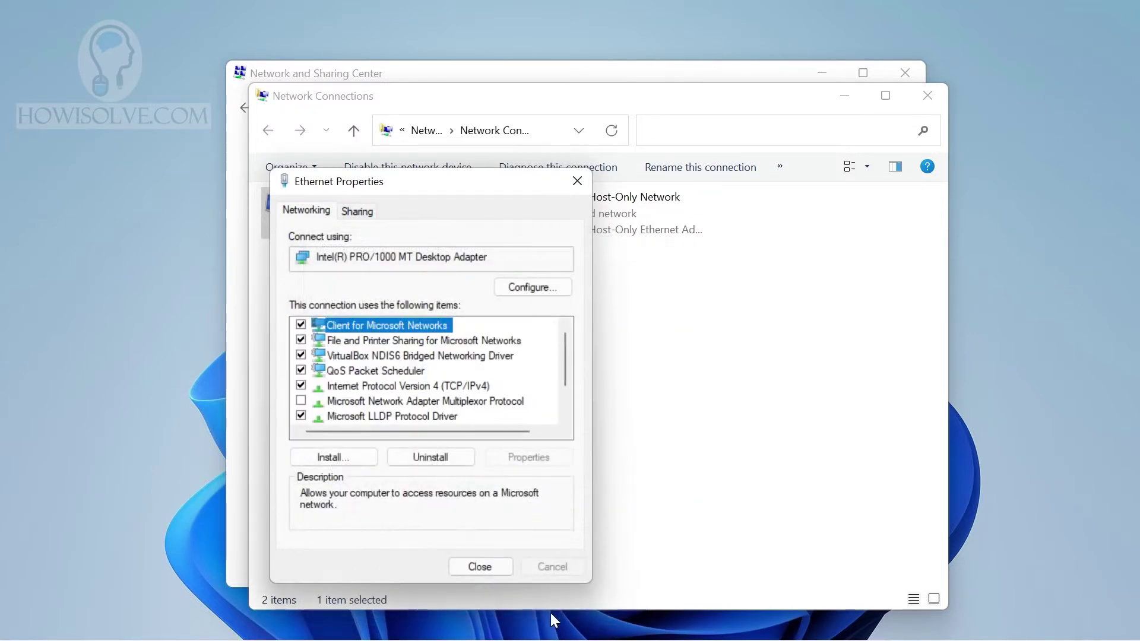
Use custom DNS servers for the Ethernet adapter's TCP/IPv6 protocol, with 2606:4700:4700::1113 as the preferred server
scroll(394, 372, down, 1)
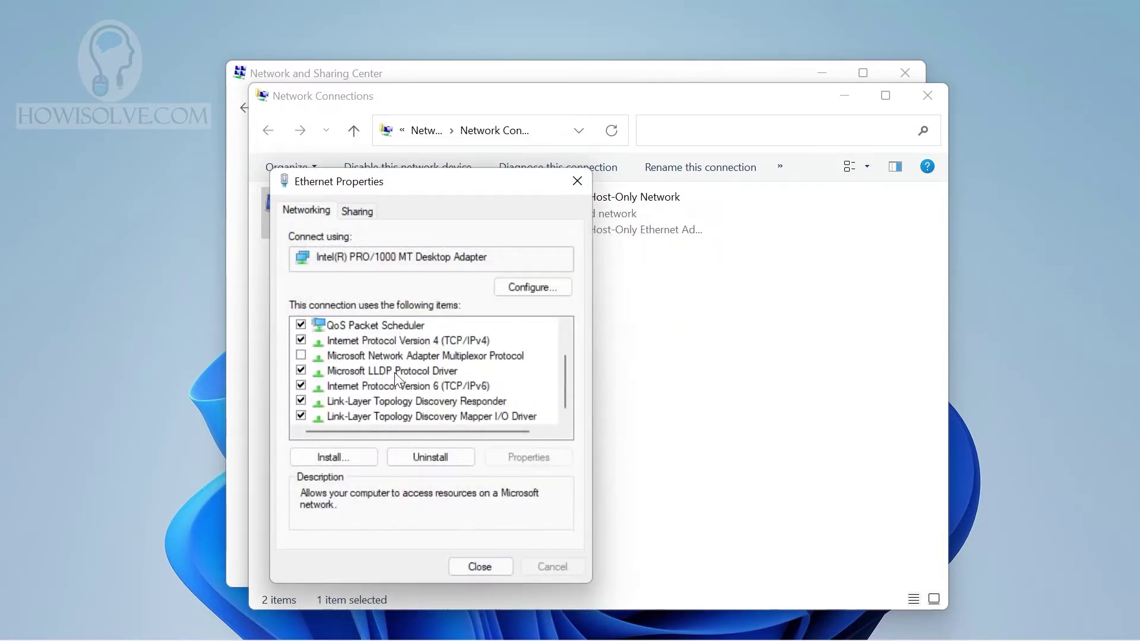
click(400, 384)
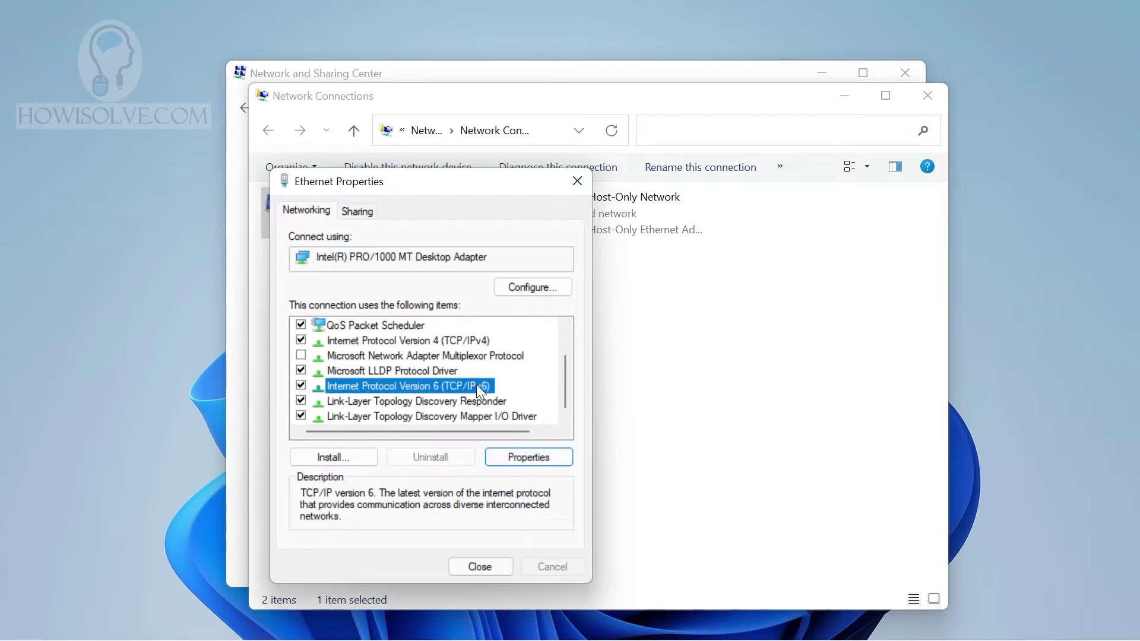
click(512, 456)
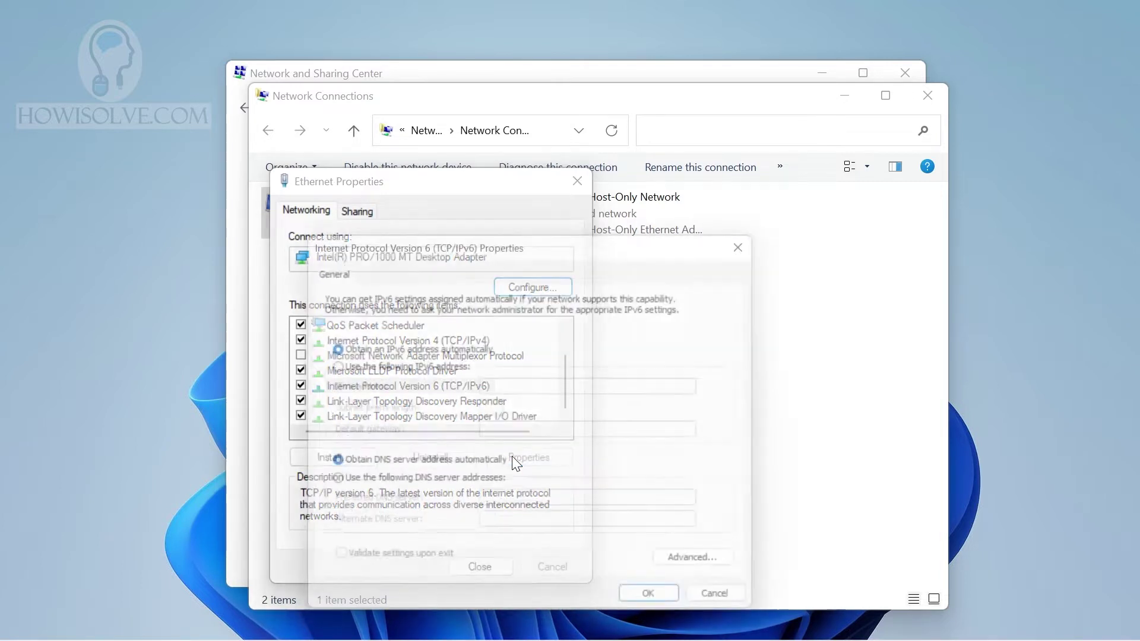
click(427, 489)
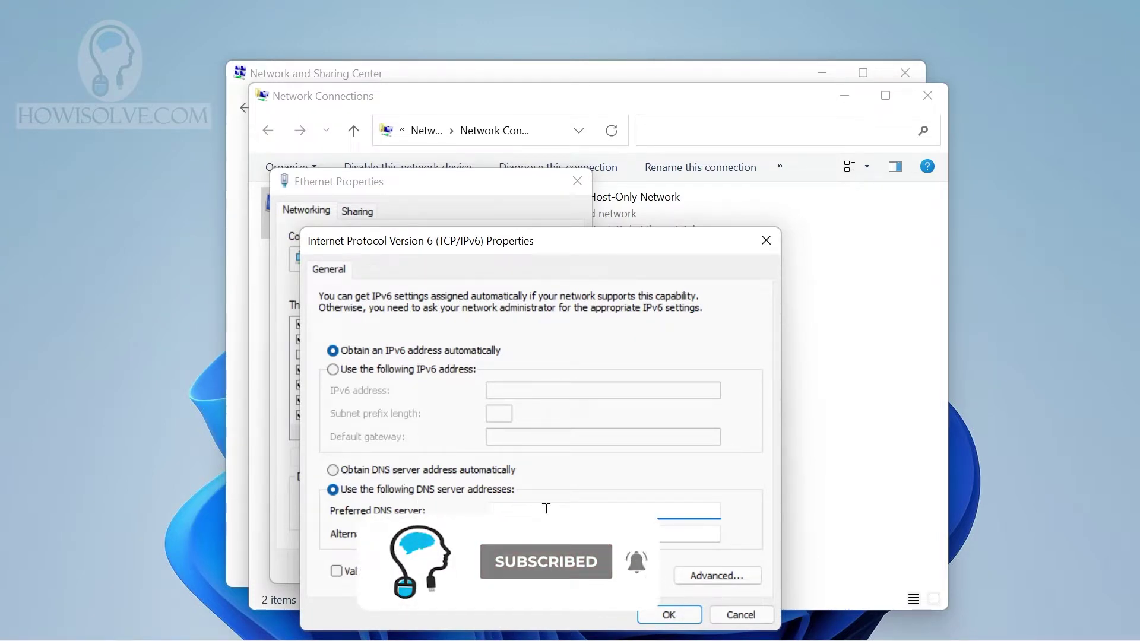
text(2606:4700:4700::1113)
Set the alternate IPv6 DNS server to 2606:4700:4700::1003, accept the settings and close the Ethernet properties
click(523, 533)
text(2606:4700:4700::1113)
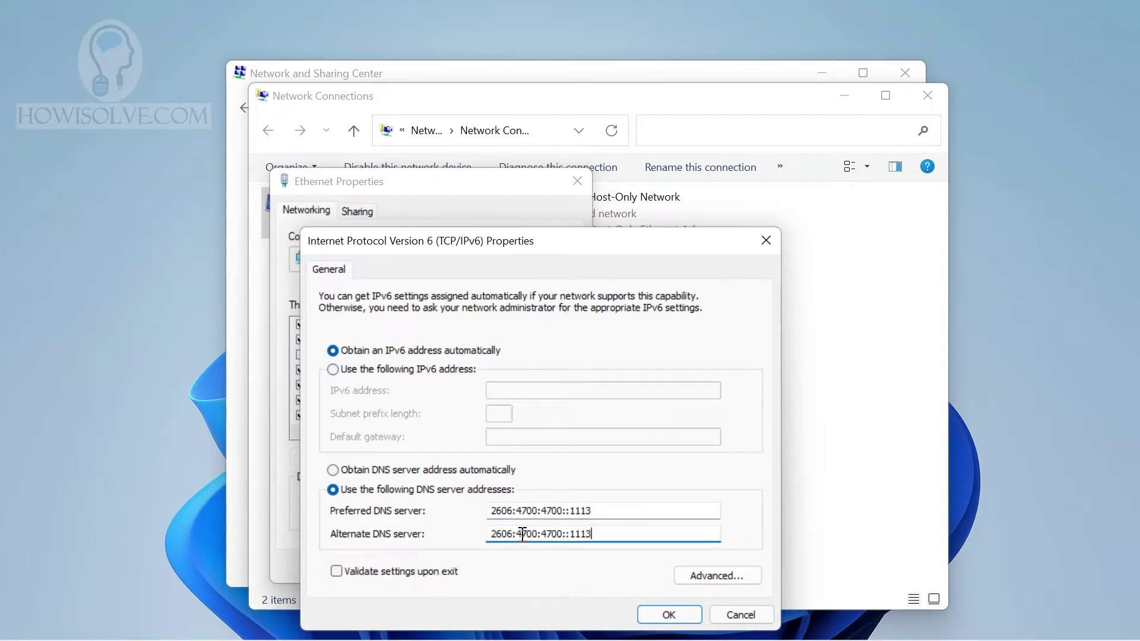
key(Left)
key(BackSpace)
key(BackSpace)
text(00)
click(673, 616)
click(473, 564)
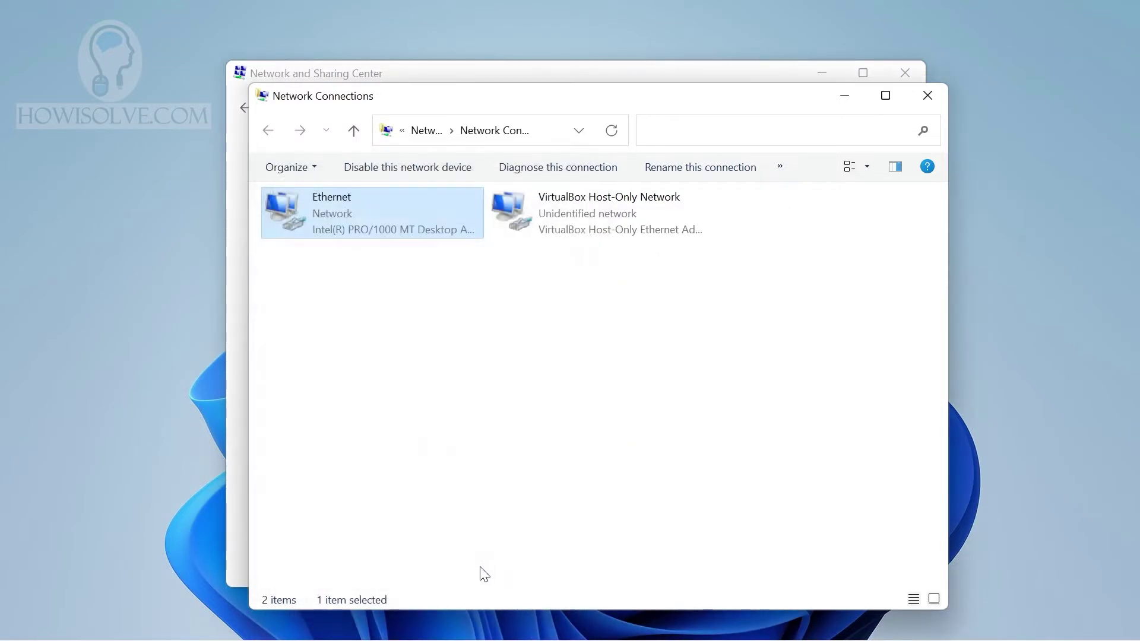